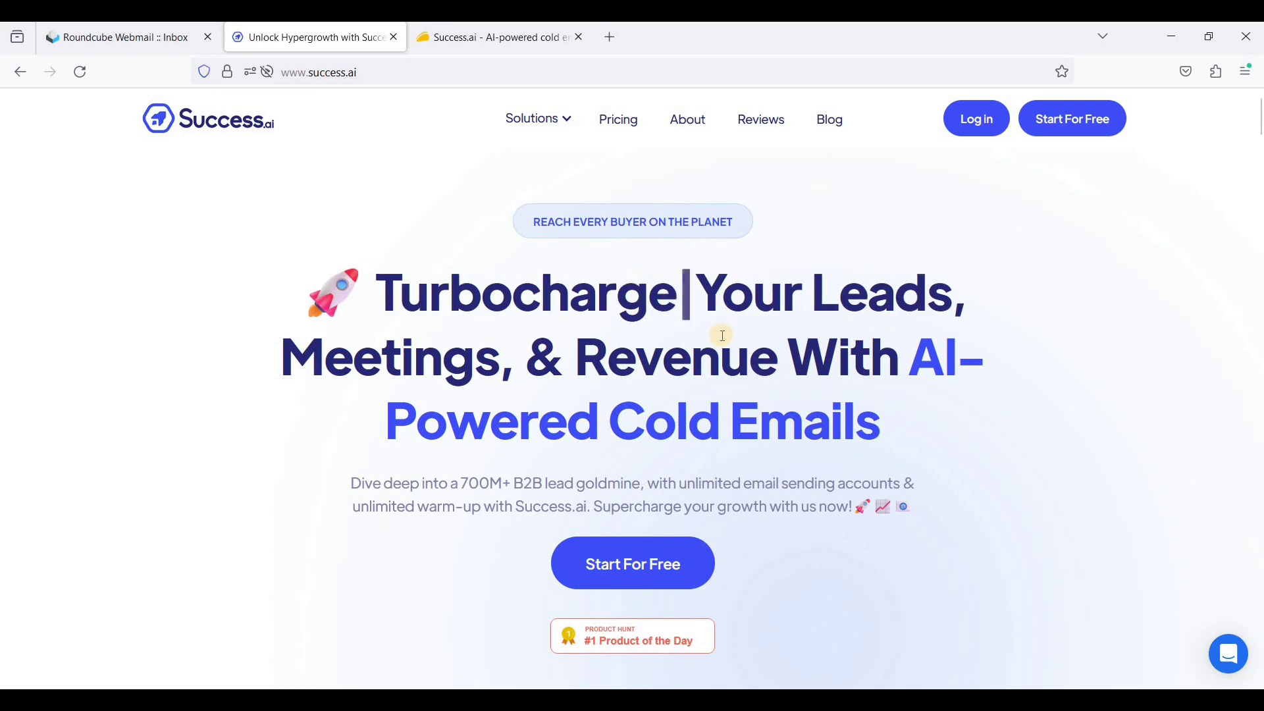
- Scroll to the landing page's feature checklist, then switch to the AppSumo Success.ai deal page
scroll(605, 359, down, 3)
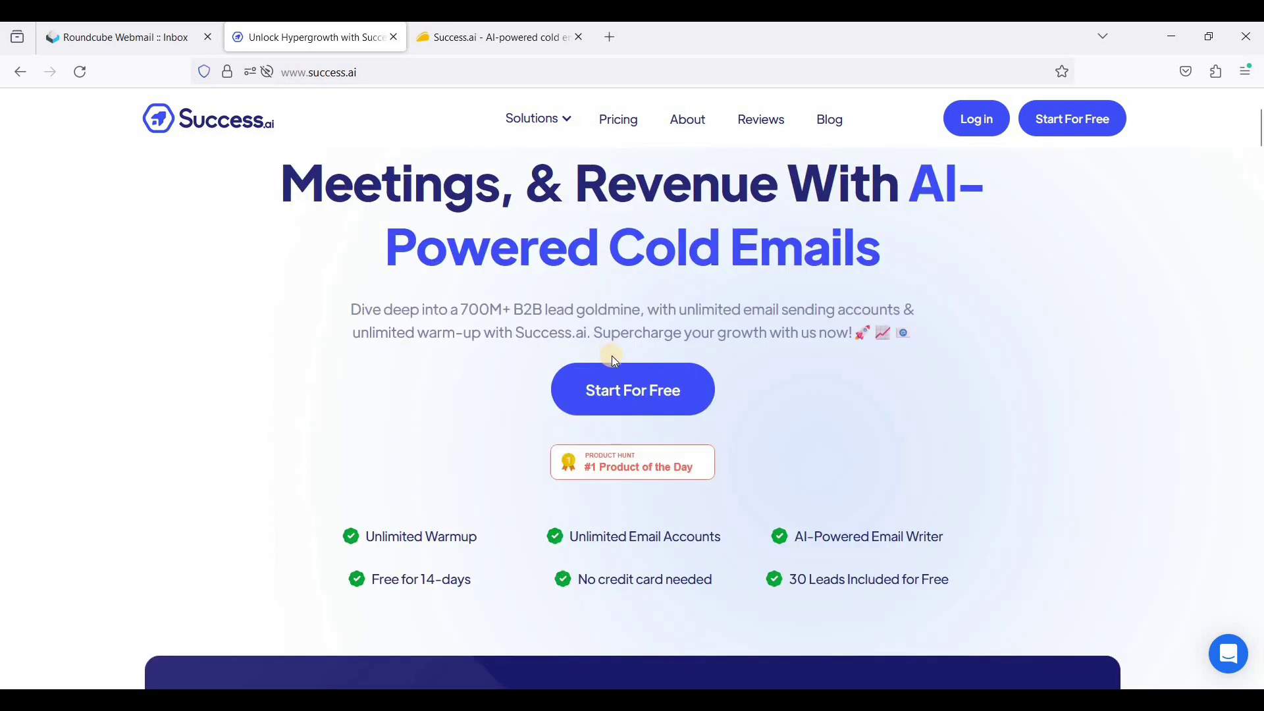
click(502, 46)
- Check the AppSumo license tier list, $49 to $649, then return to the Success.ai landing page
scroll(841, 409, up, 2)
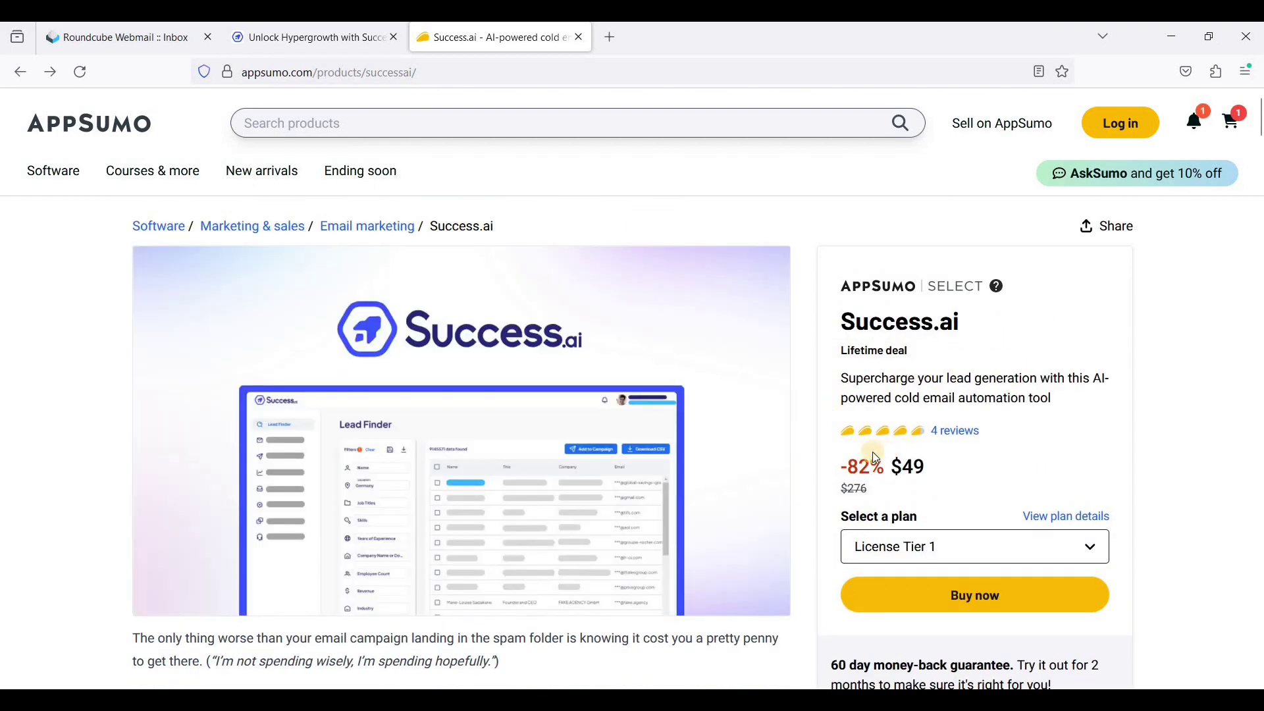
scroll(873, 454, down, 2)
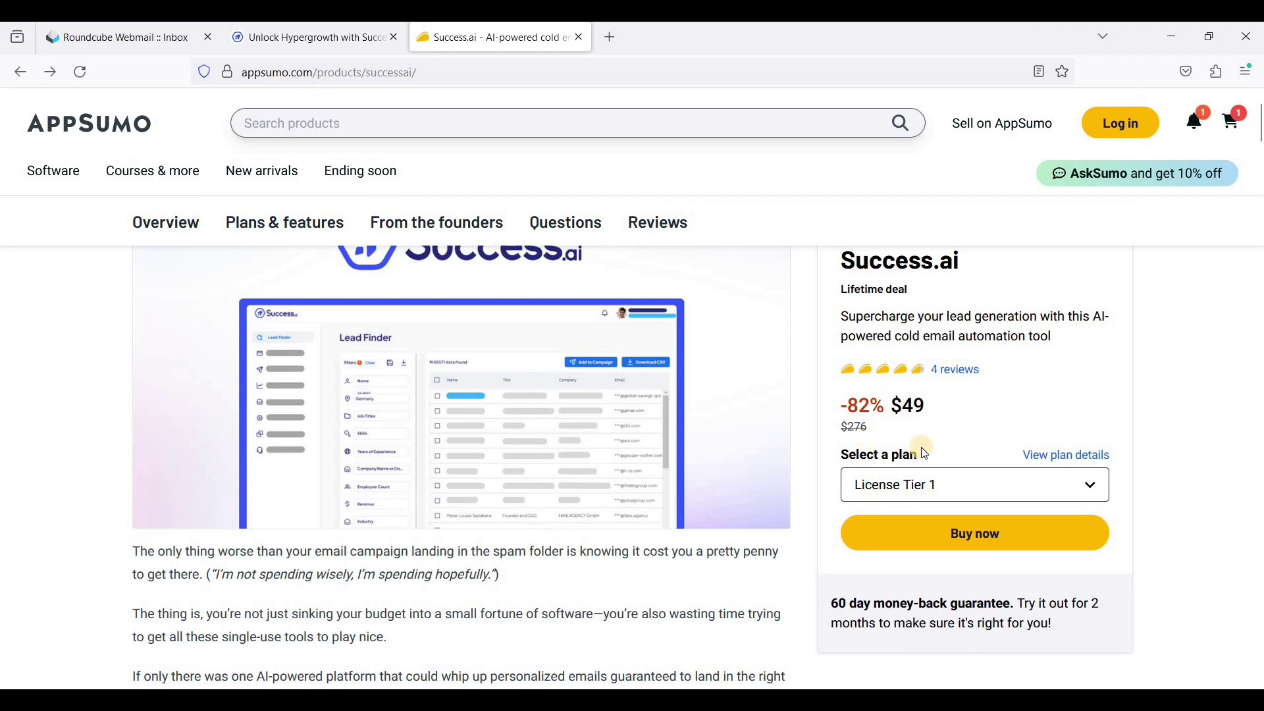
click(905, 487)
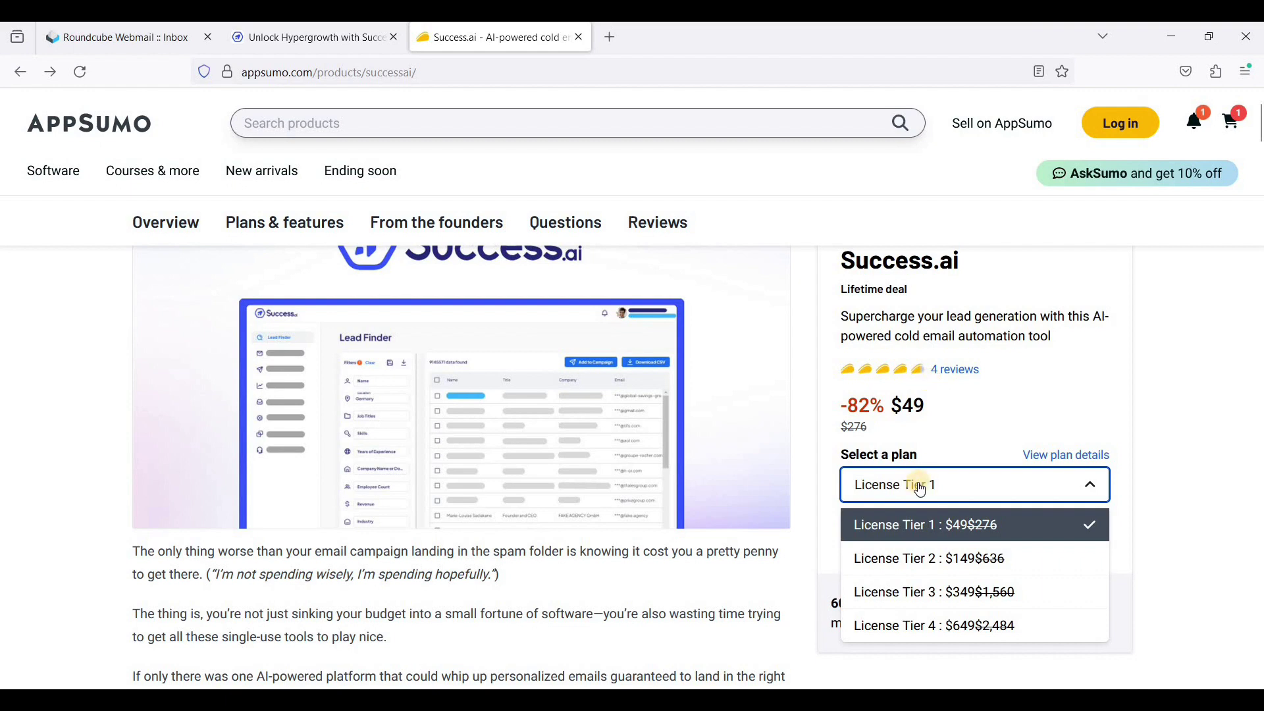
click(926, 432)
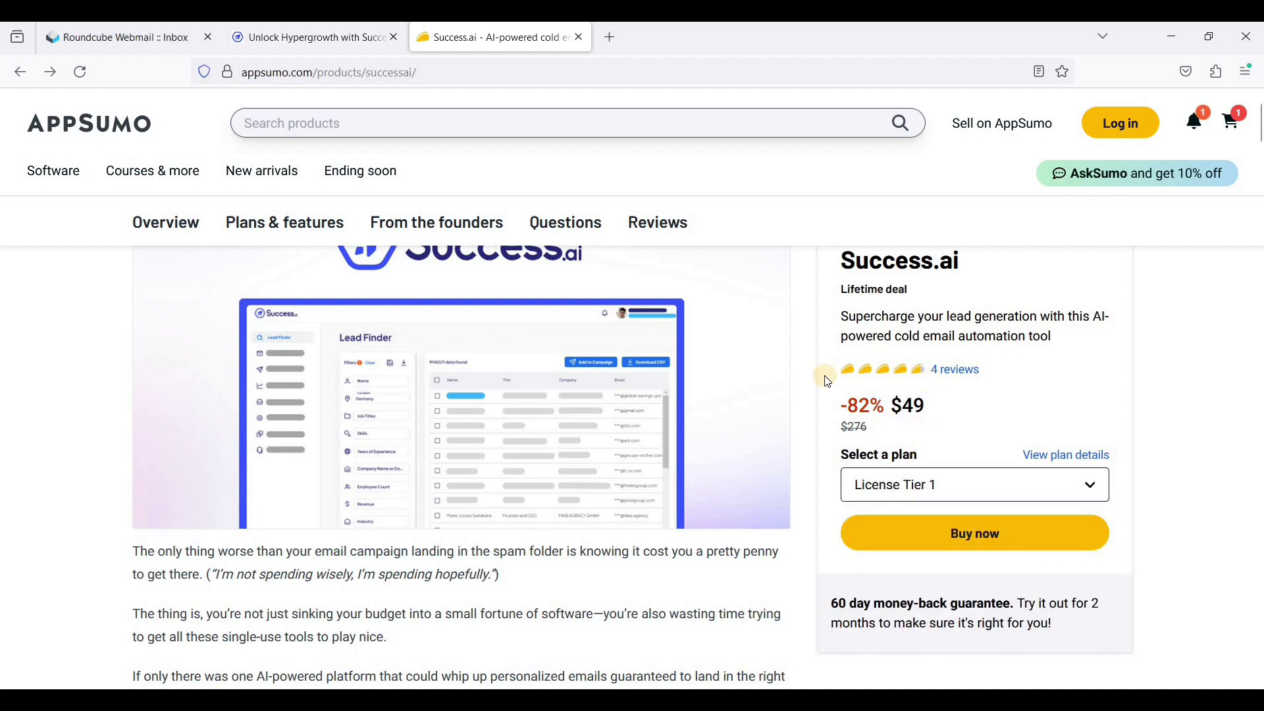
click(318, 48)
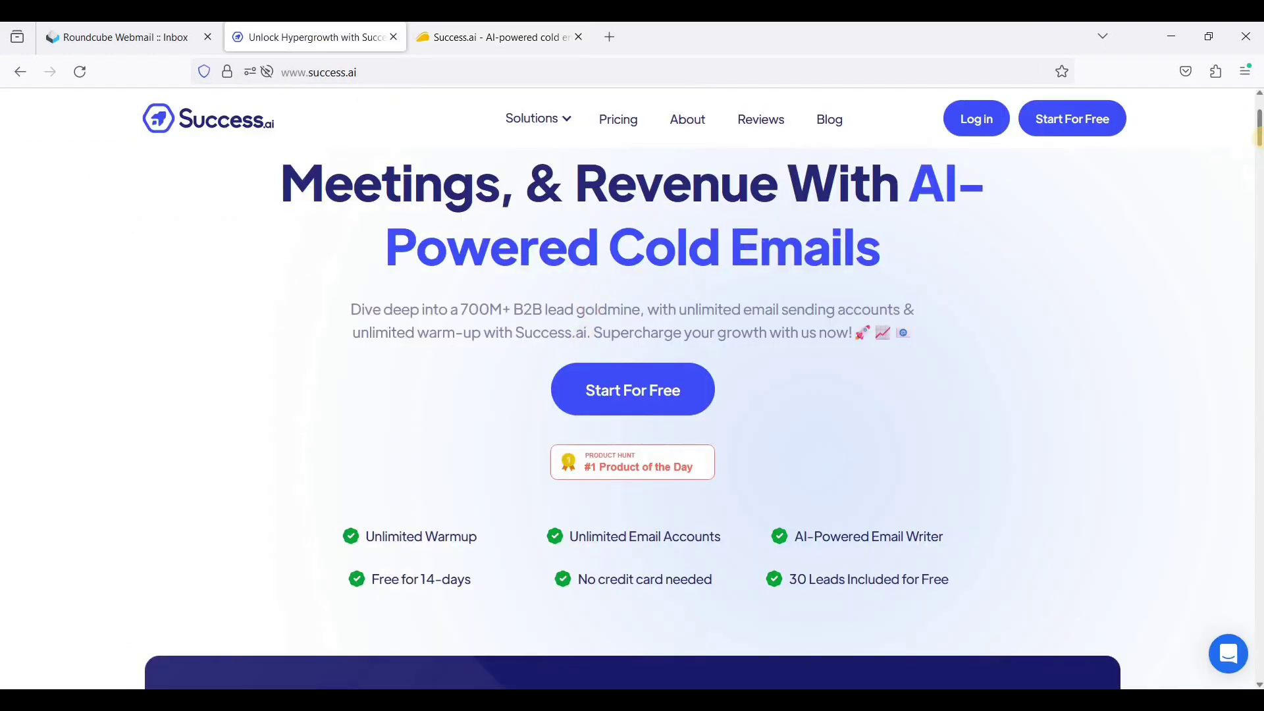
- Browse the lead-finder section, glance at the AppSumo tab, then return to the Success.ai website
click(1258, 323)
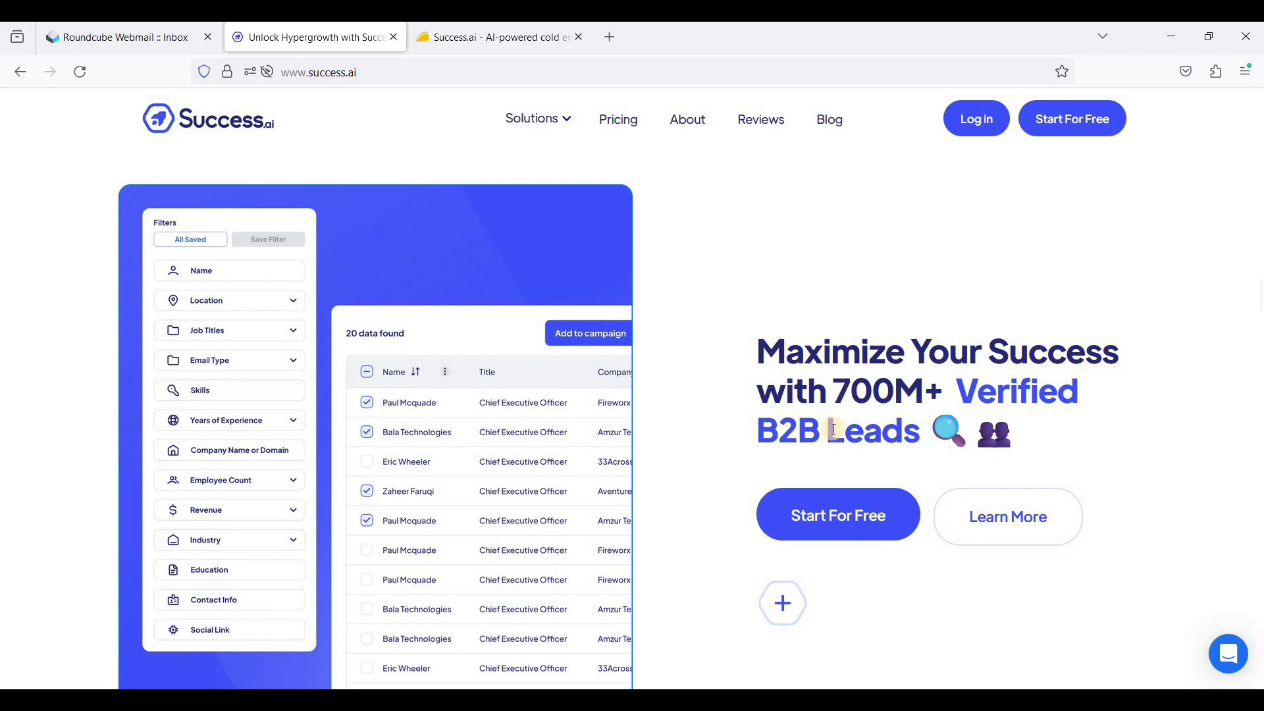
scroll(830, 431, down, 1)
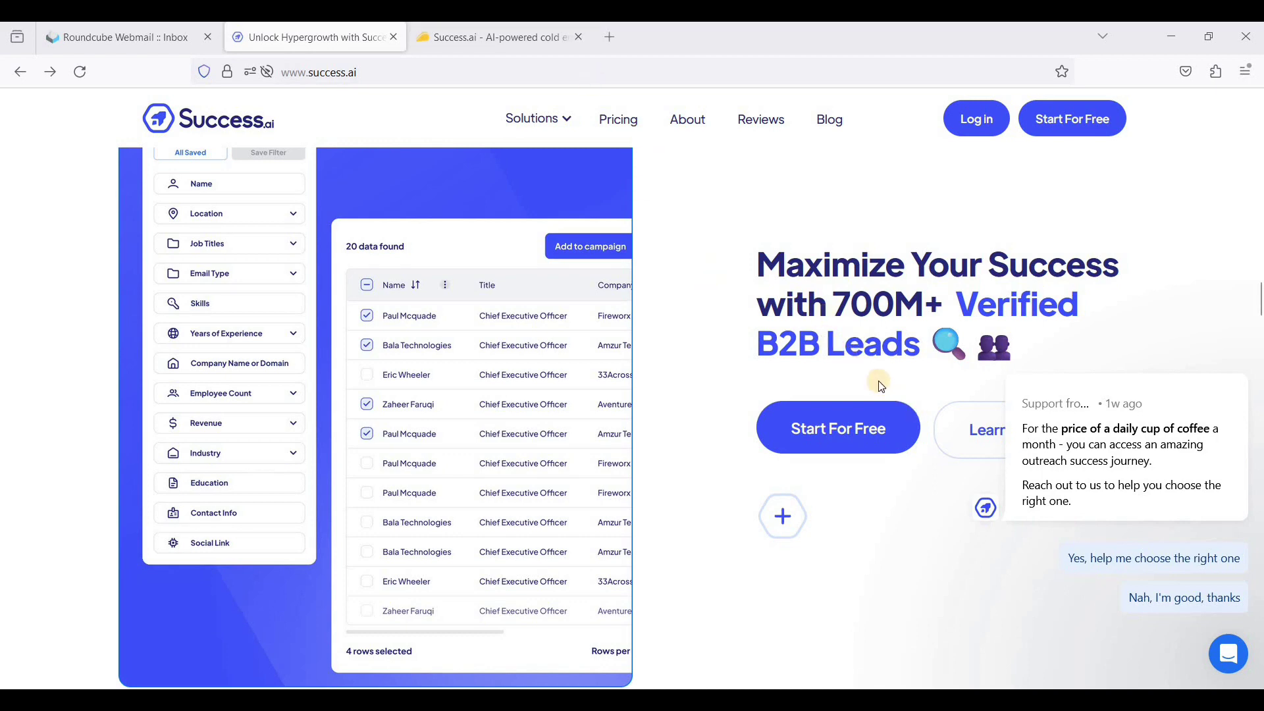
click(527, 49)
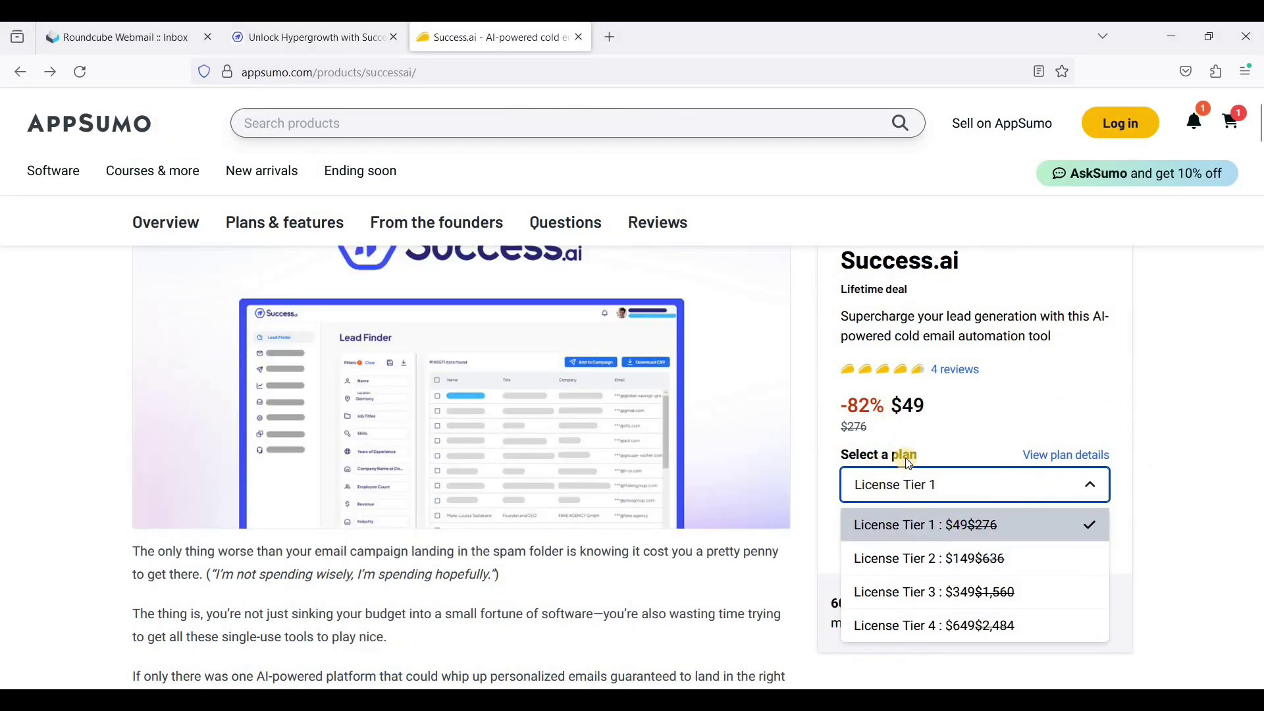
key(ctrl+shift+Tab)
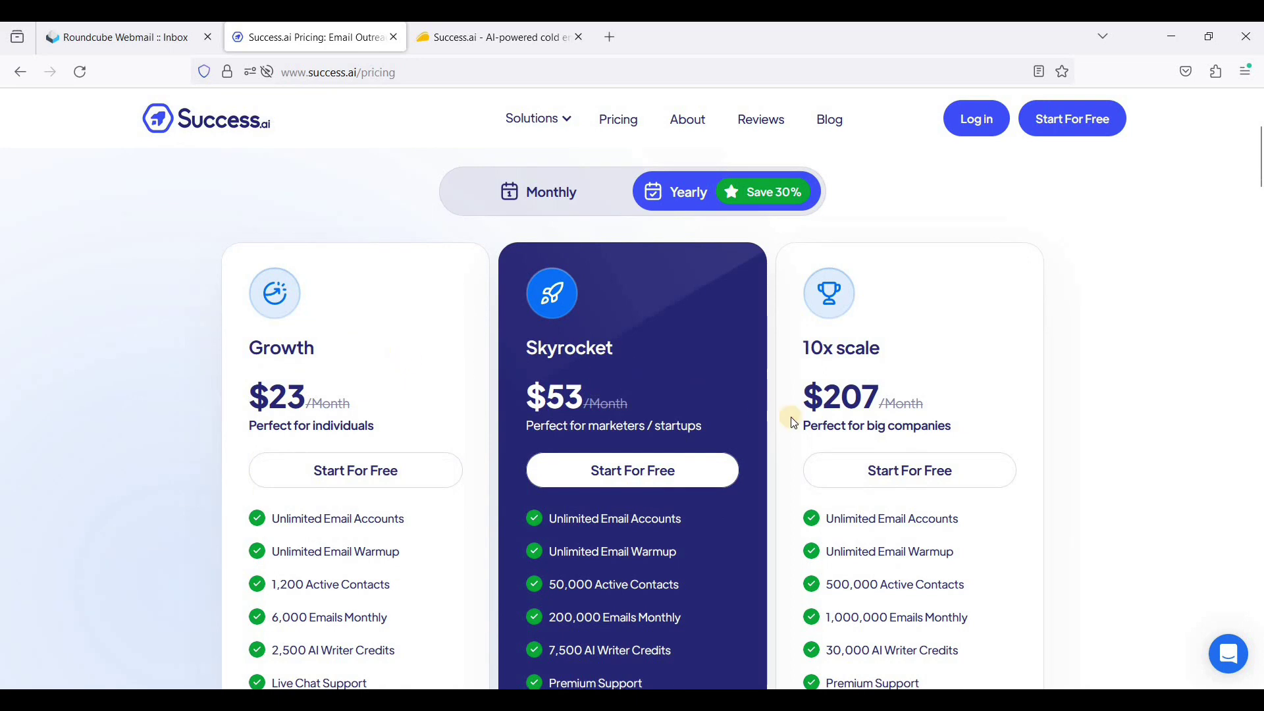
- Scroll through the Growth $23, Skyrocket $53 and 10x scale $207 plans, then go back to AppSumo
scroll(782, 423, down, 2)
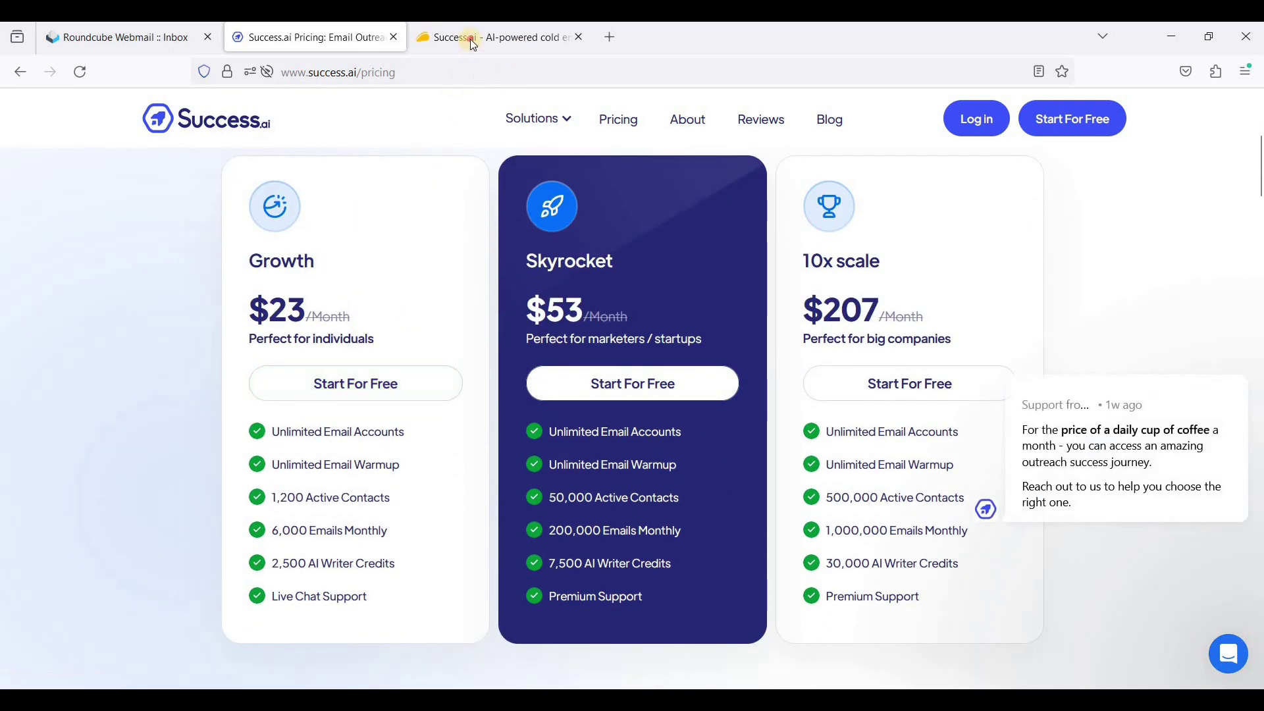
key(ctrl+Tab)
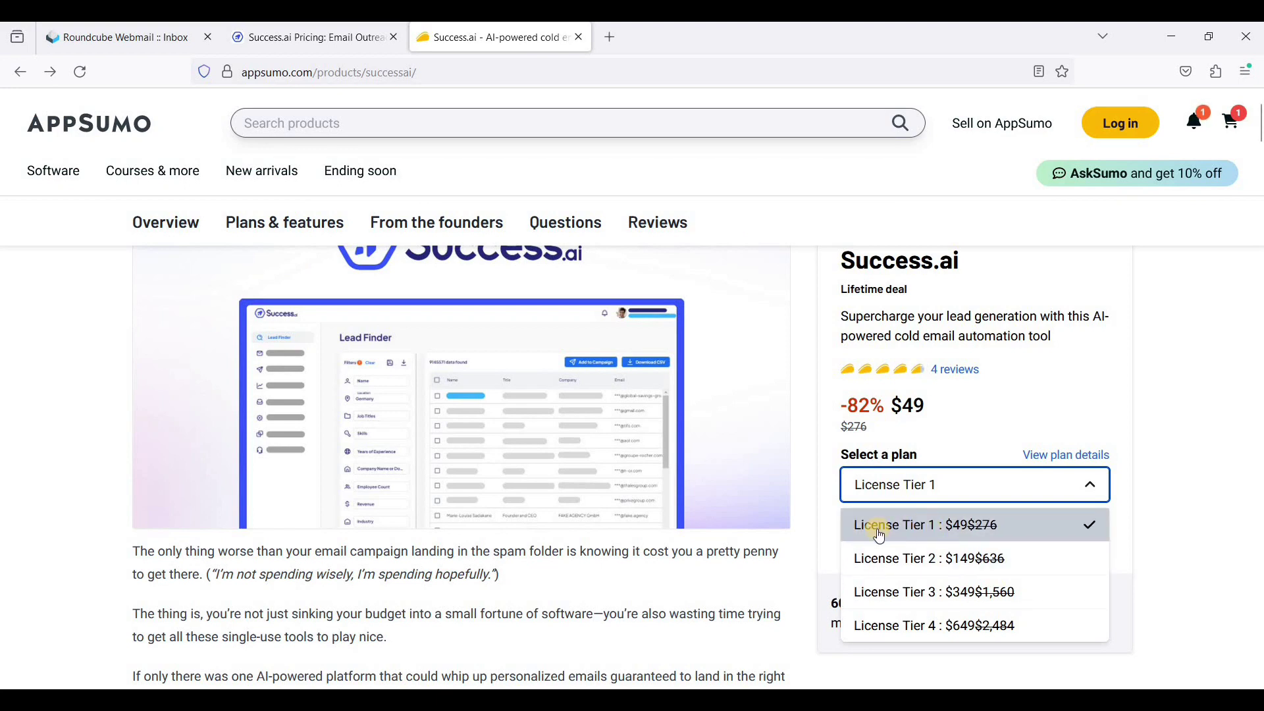
- Select License Tier 1 to close the plan dropdown
click(944, 530)
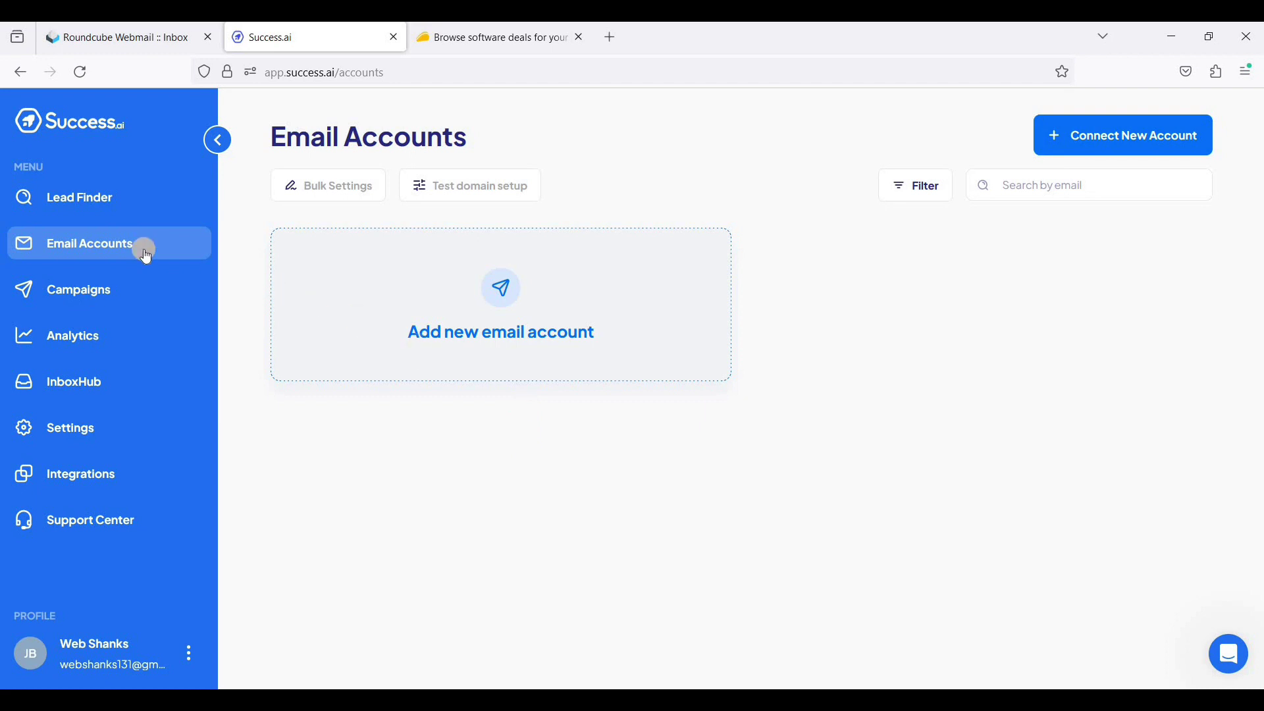
- Add a new email account as an individual IMAP/SMTP setup for any email provider
click(550, 350)
click(948, 275)
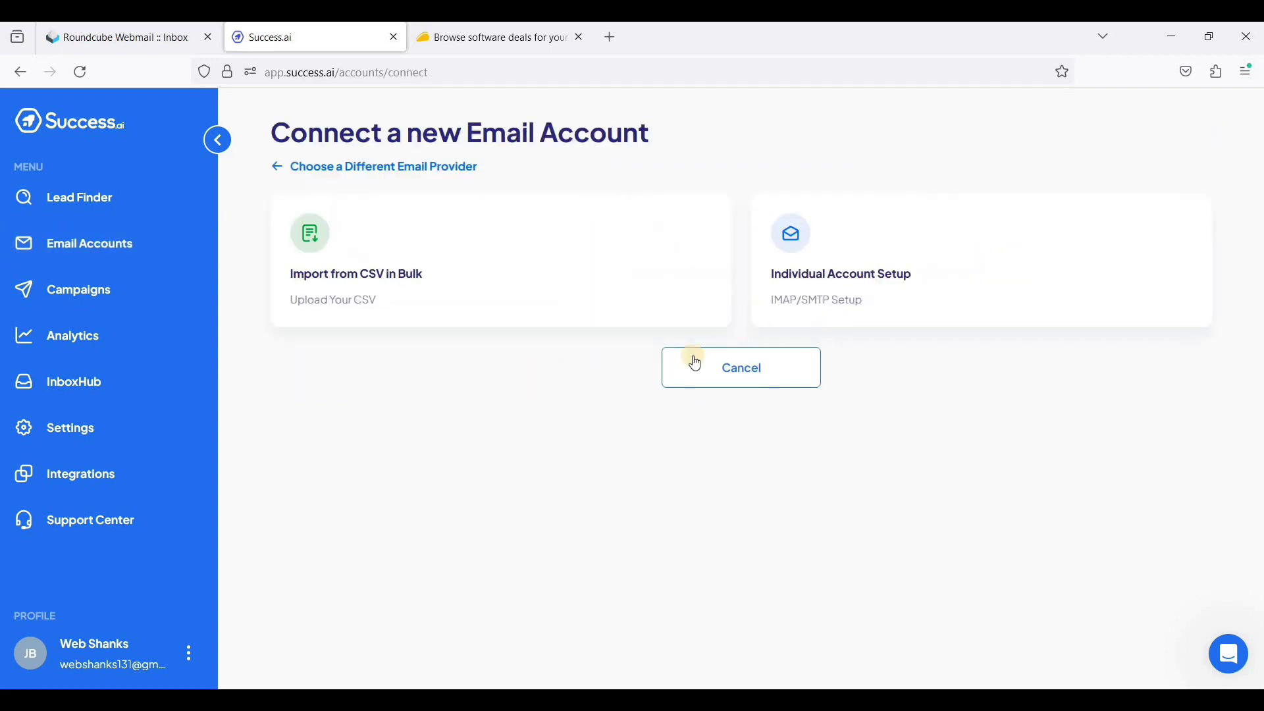
click(827, 295)
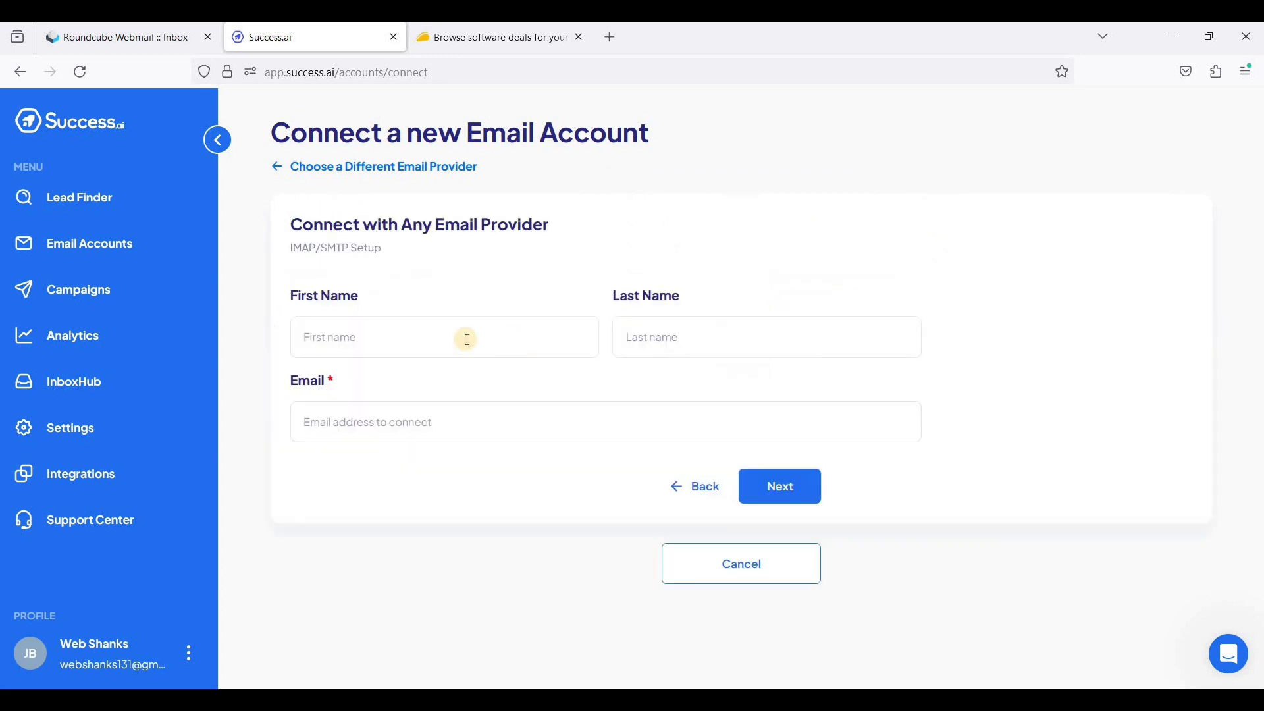
- Enter the sender's first name, last name and webshanks.store email address, then continue to IMAP settings
click(440, 339)
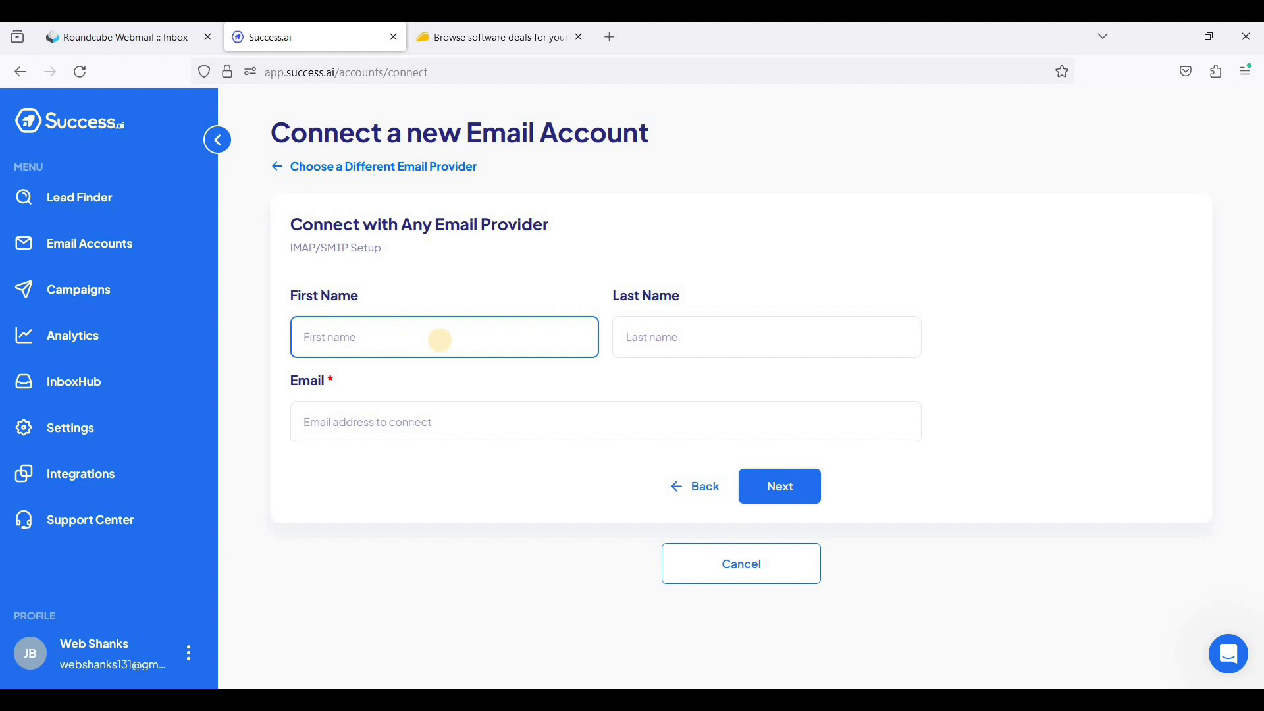
text(Tony)
key(Tab)
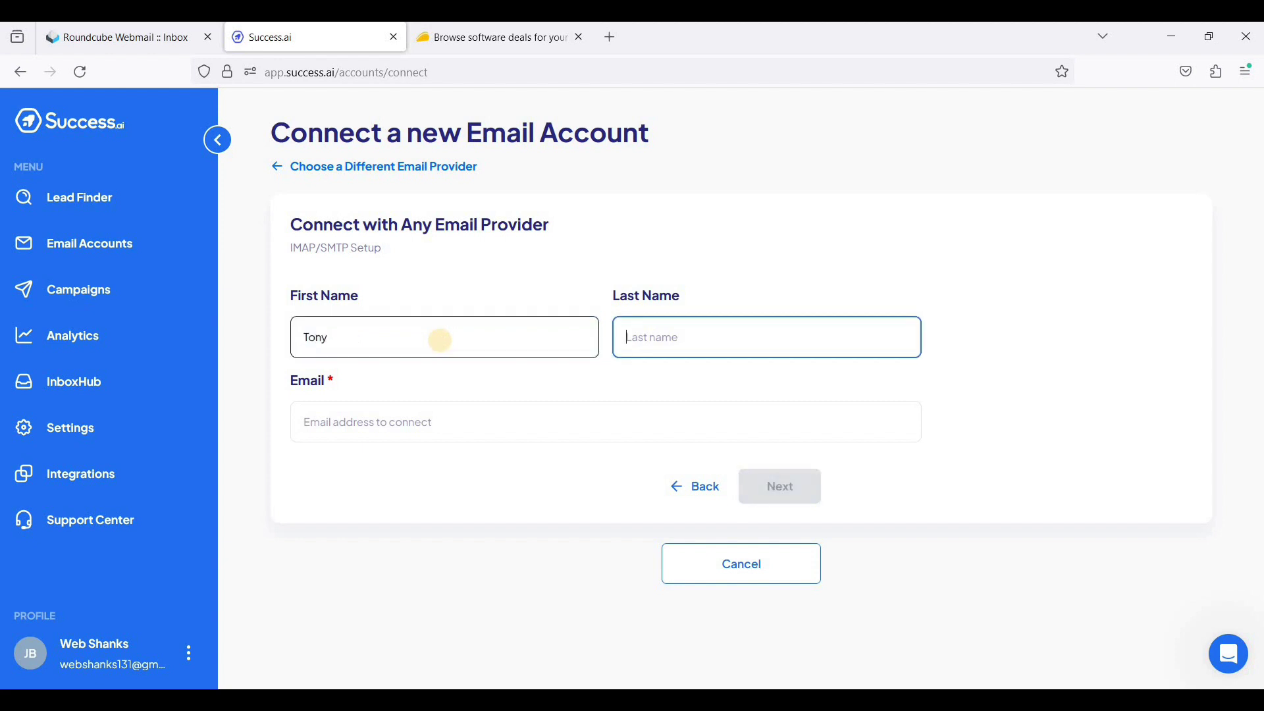
text(Stark)
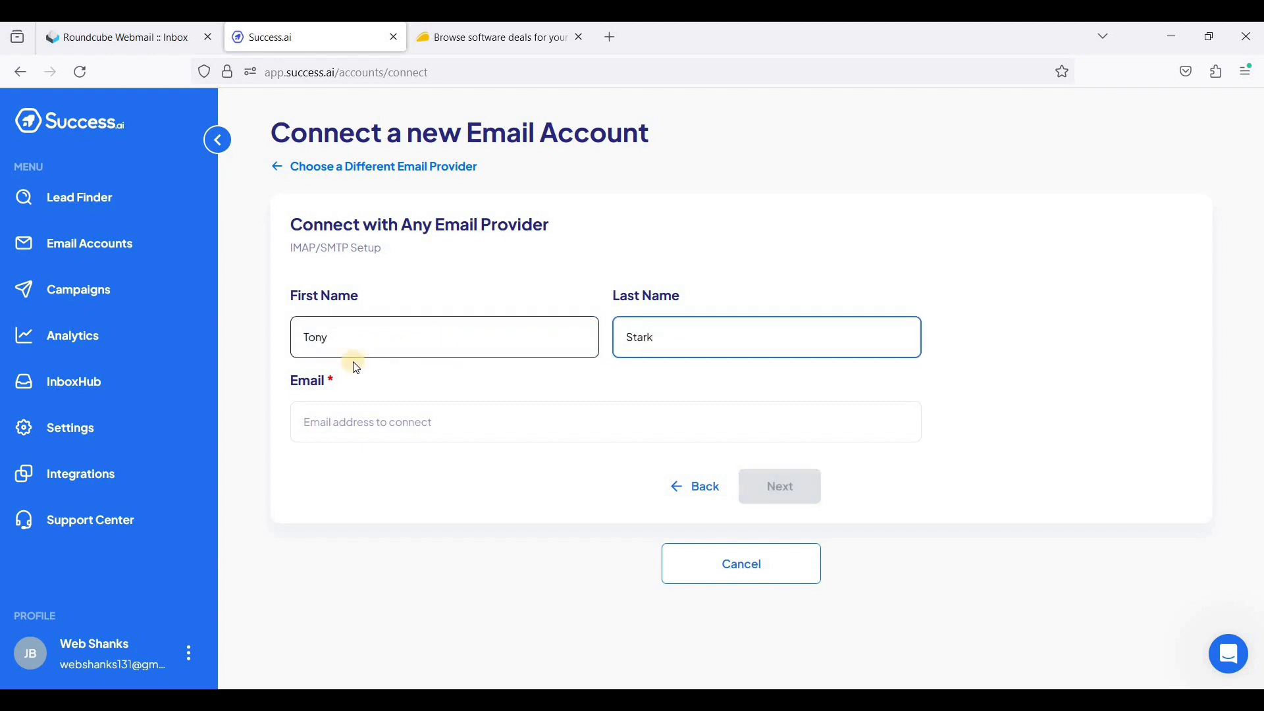
click(350, 432)
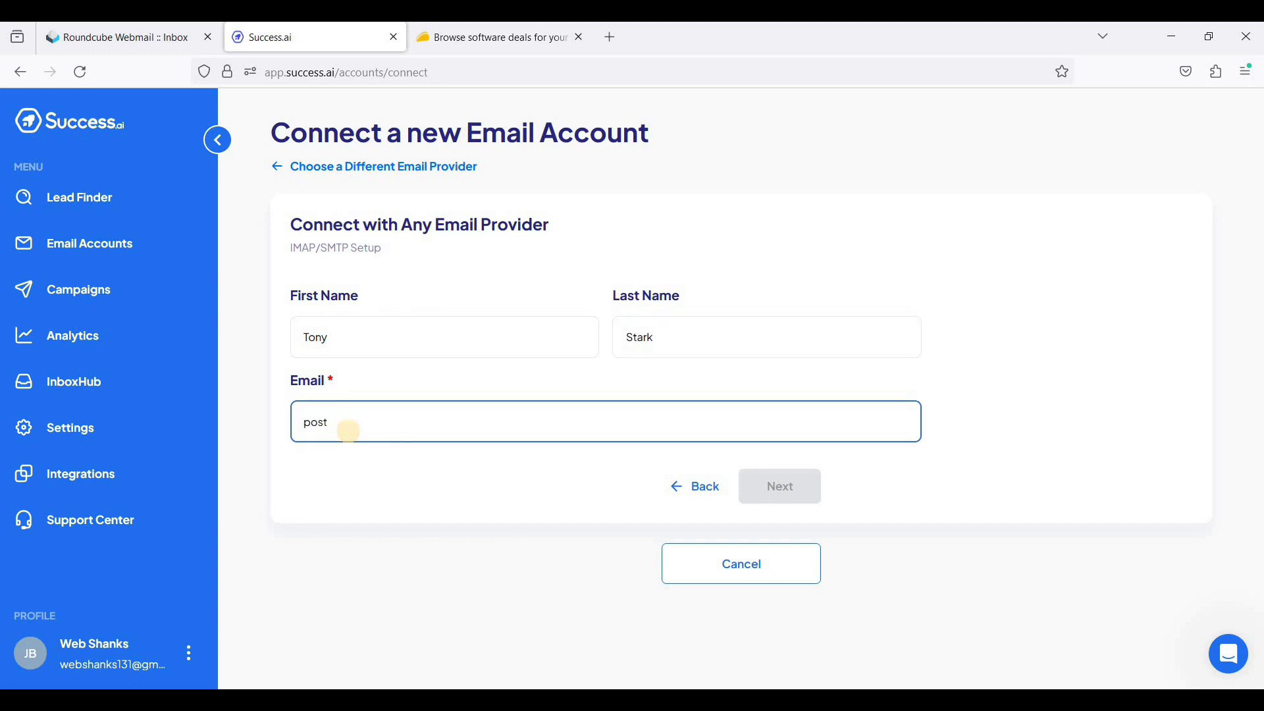
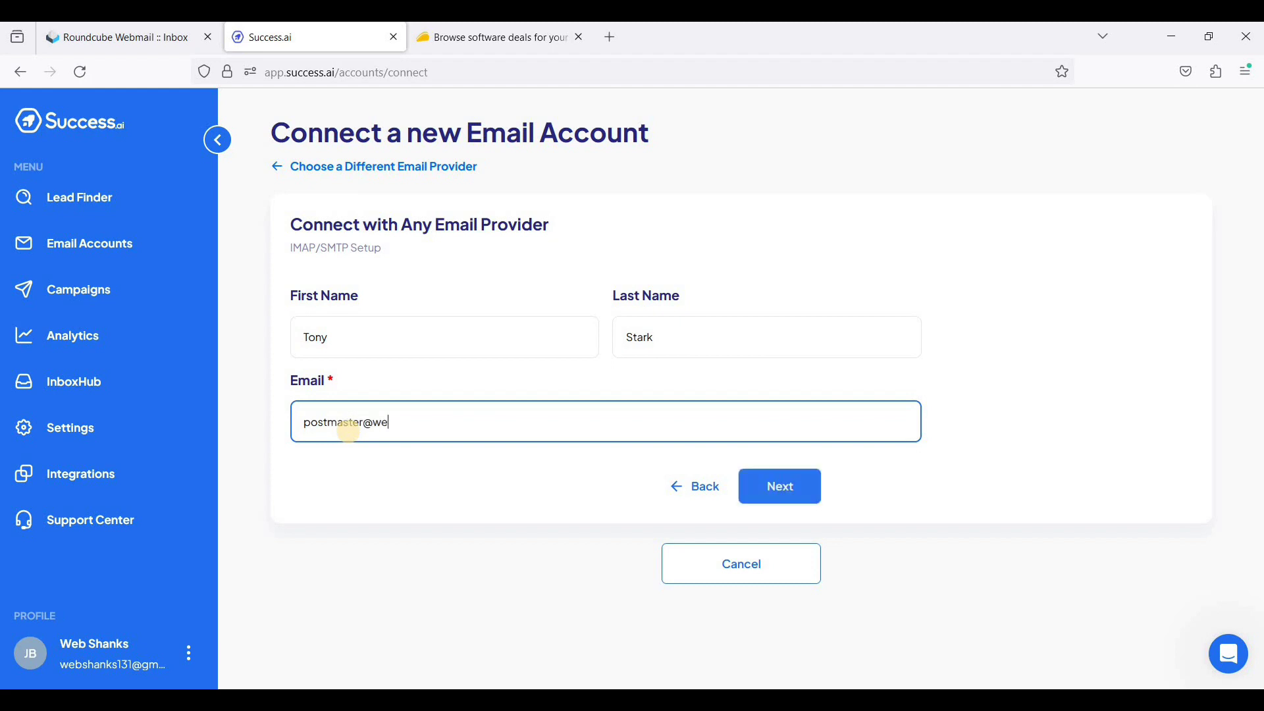
click(812, 481)
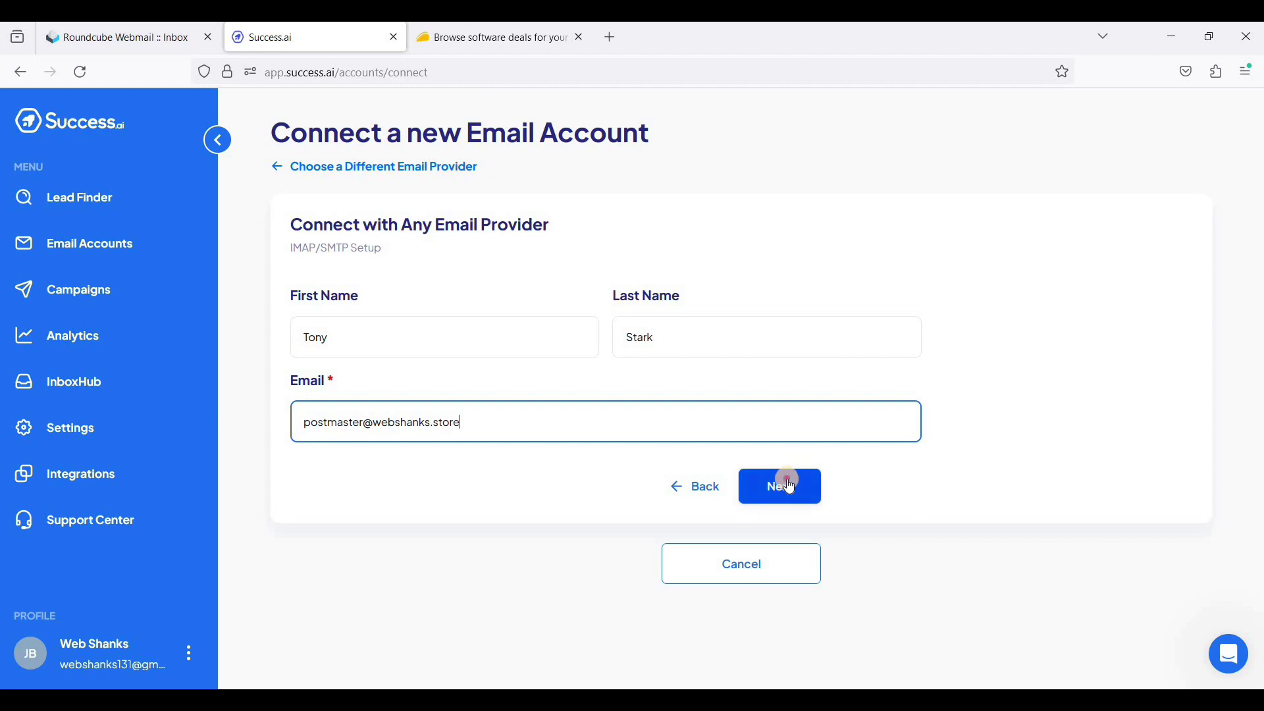
- Enter the mailbox password and IMAP host mail.webshanks.store on port 993, then submit for testing
click(417, 398)
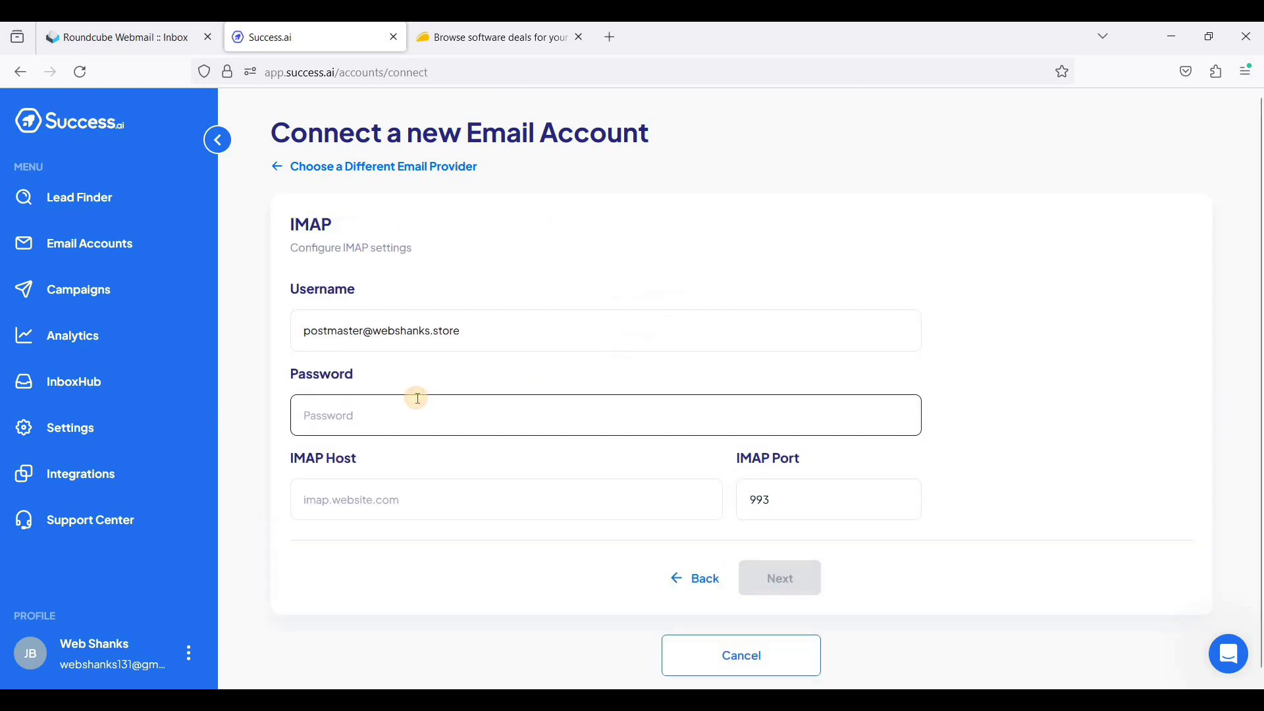
text(••)
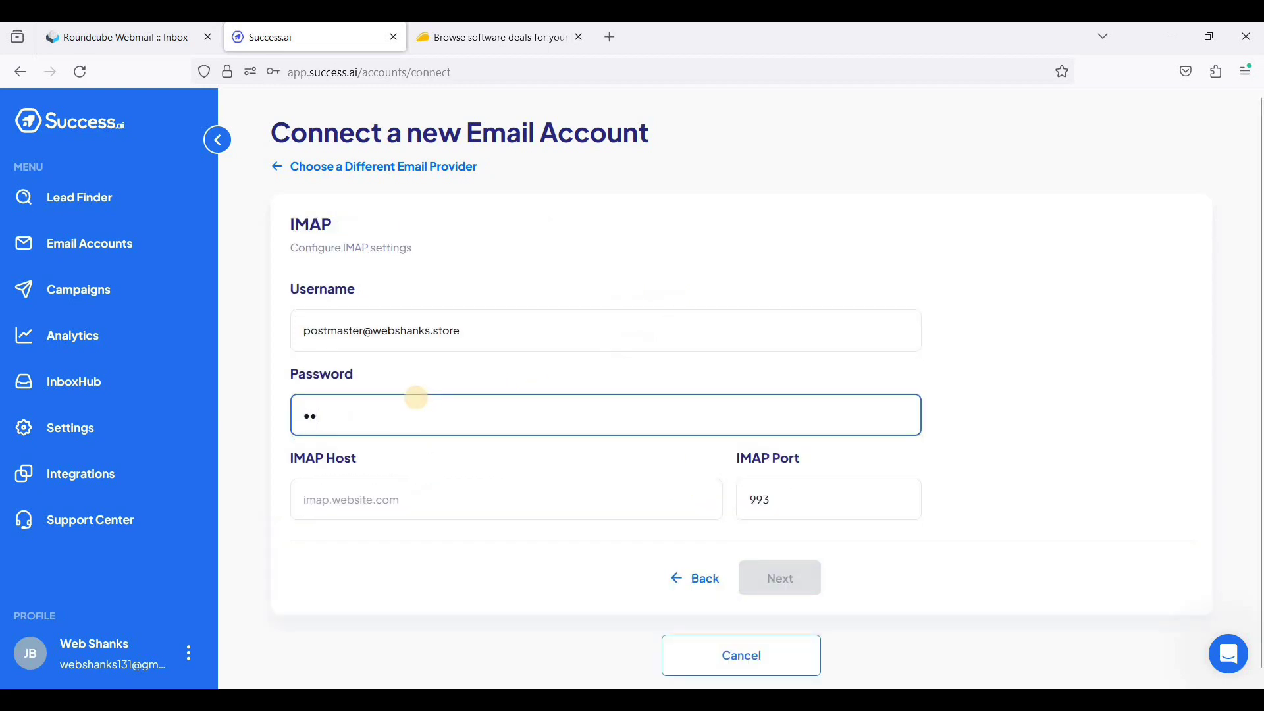
text(•••••)
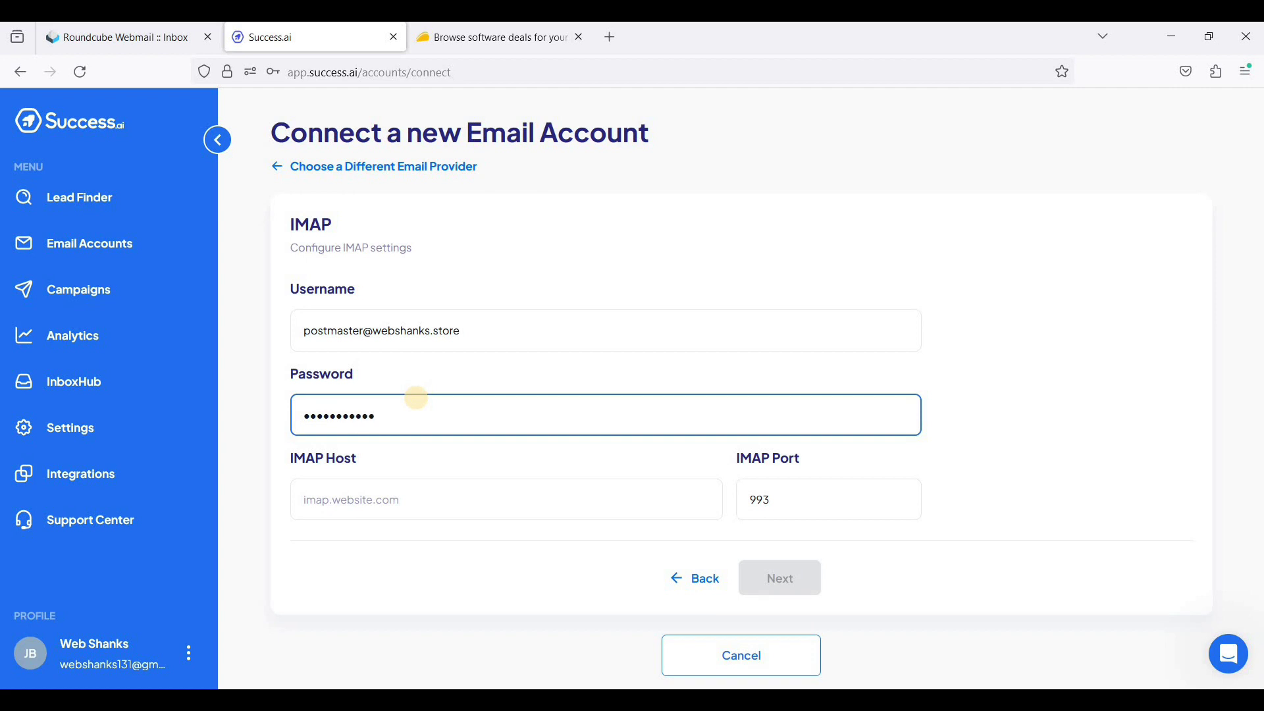
key(Tab)
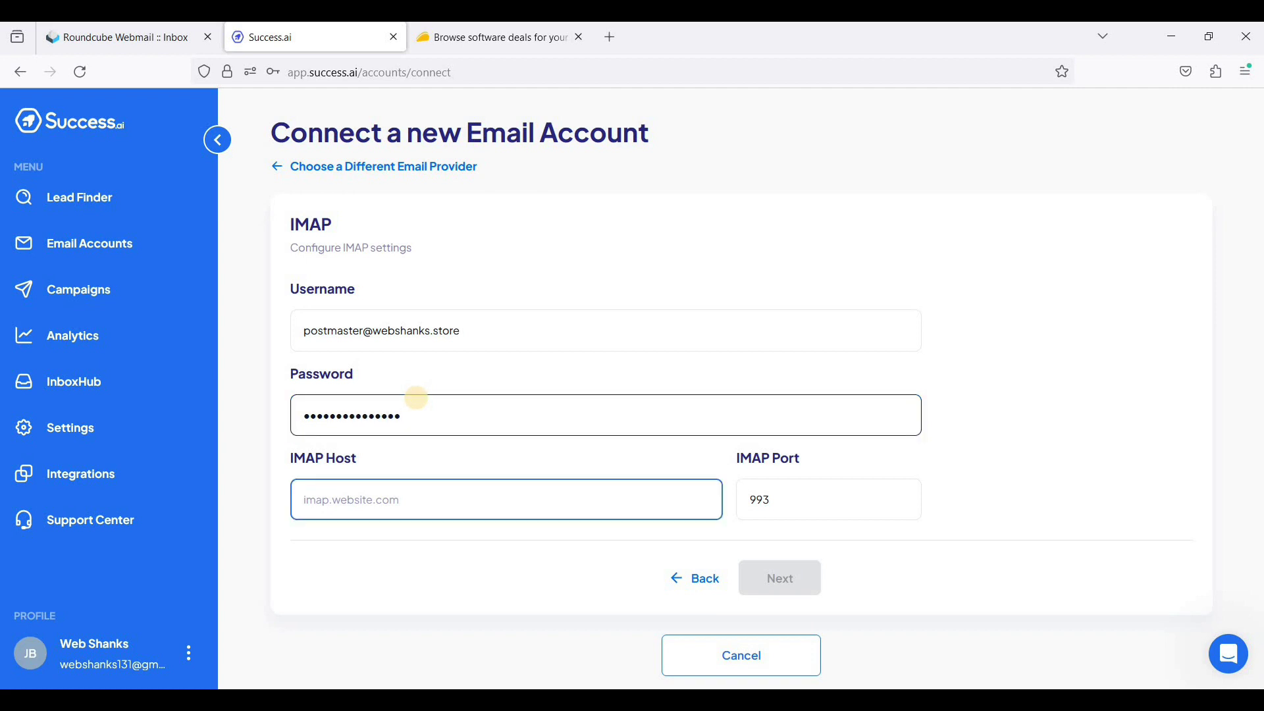
text(mail.webs)
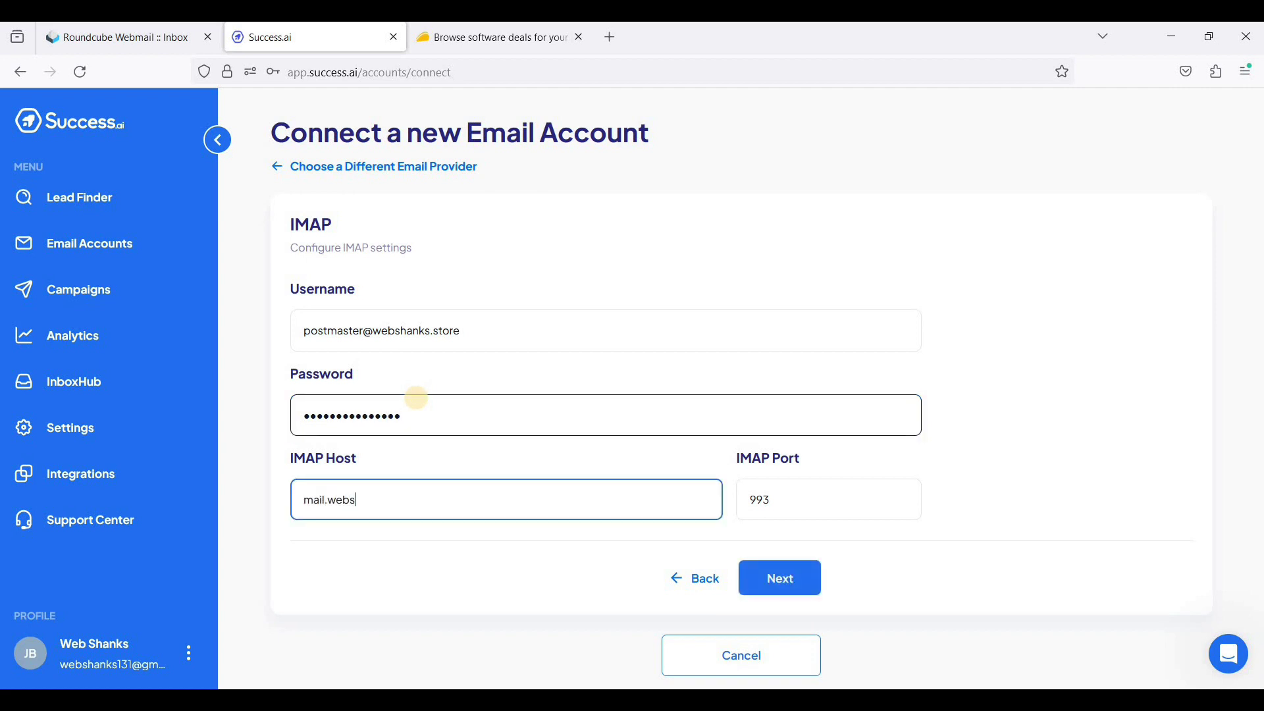
text(hanks.store)
click(787, 580)
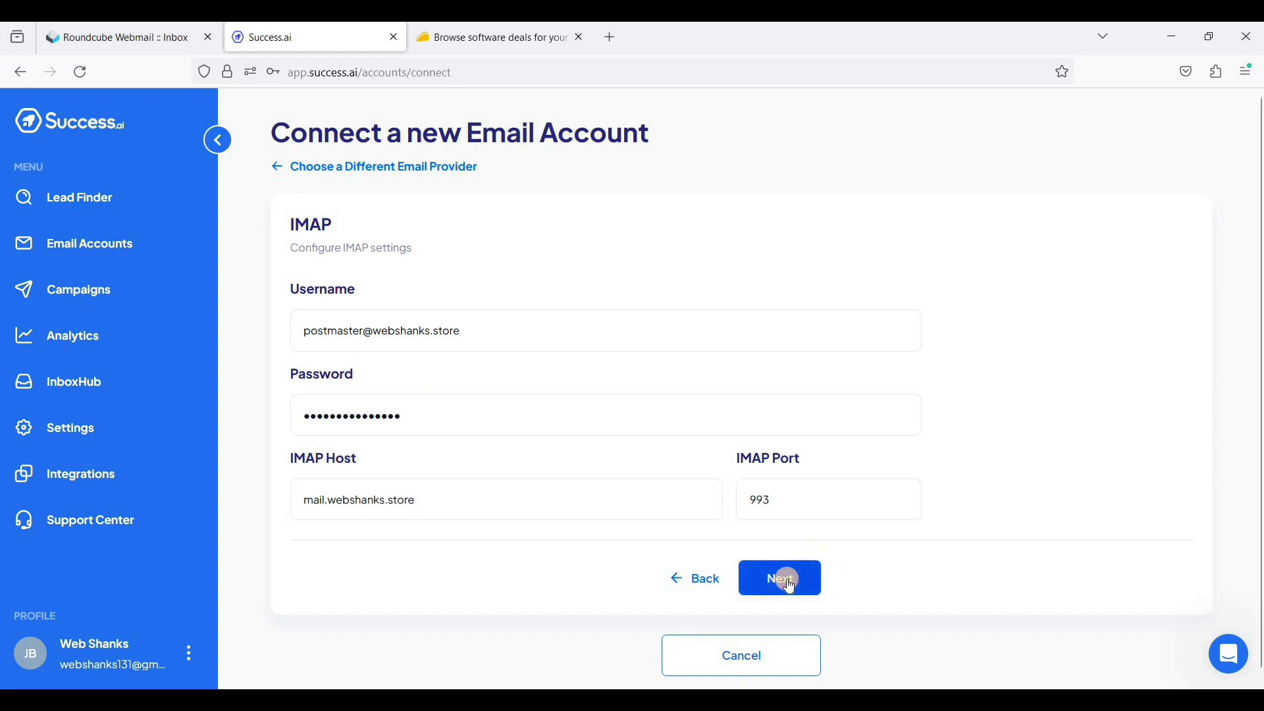
- Dismiss the save-password prompt and connect using SMTP host mail.webshanks.store on port 587
click(638, 416)
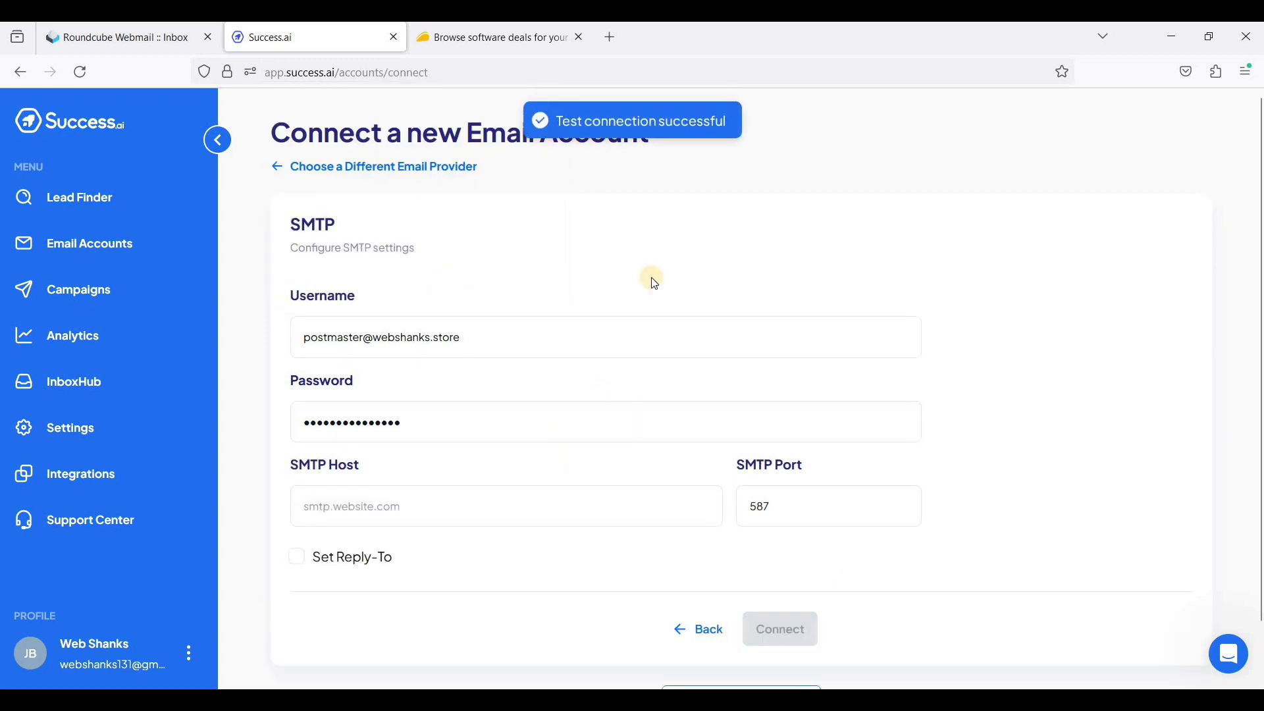
click(365, 510)
text(mi)
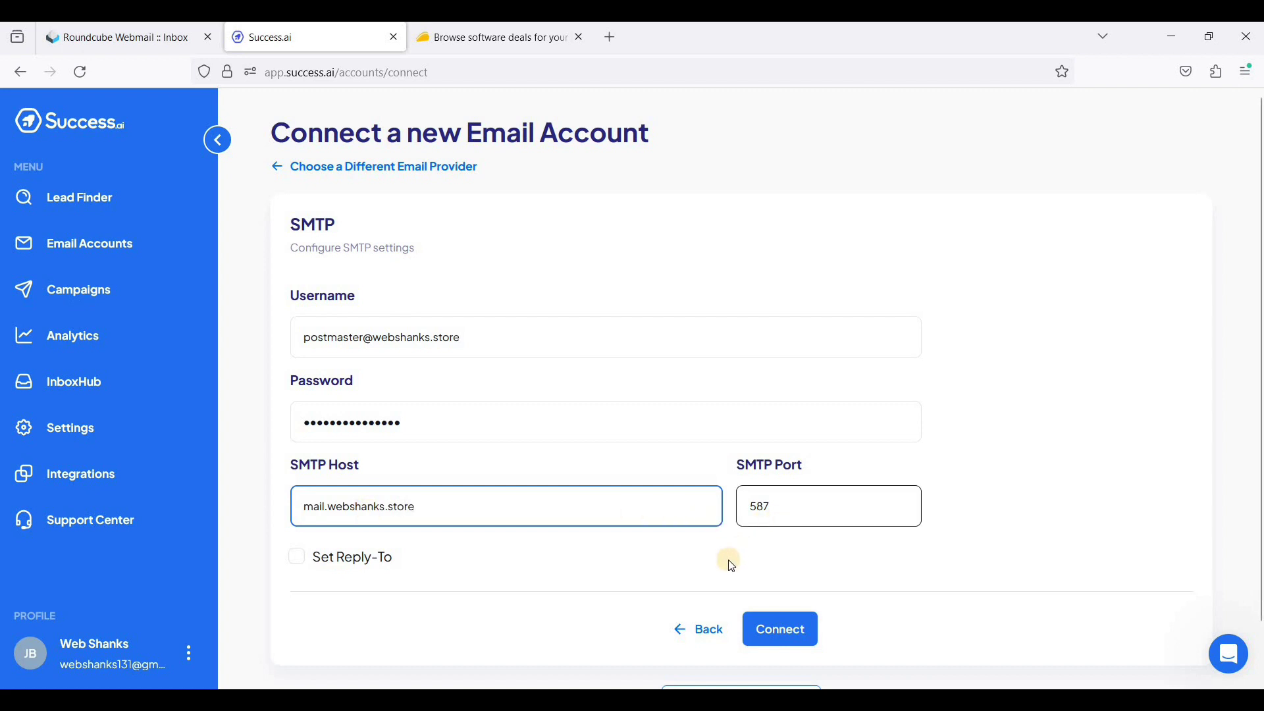
click(584, 566)
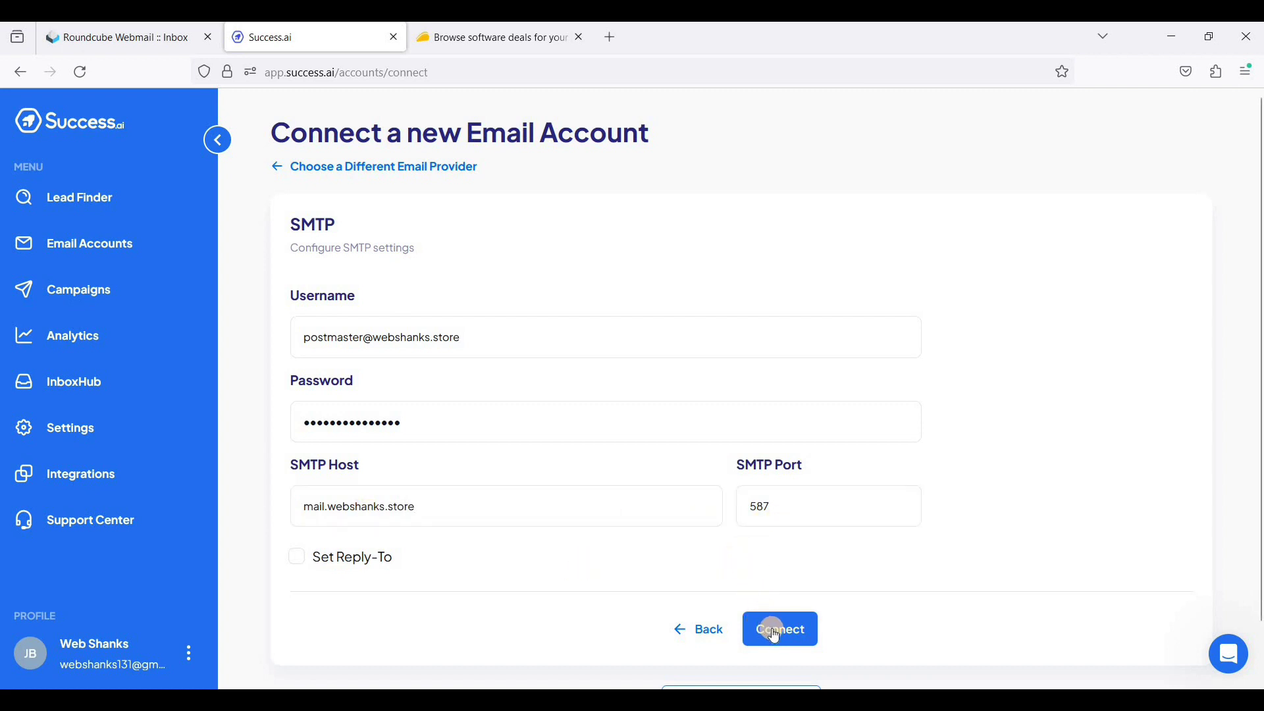
click(776, 634)
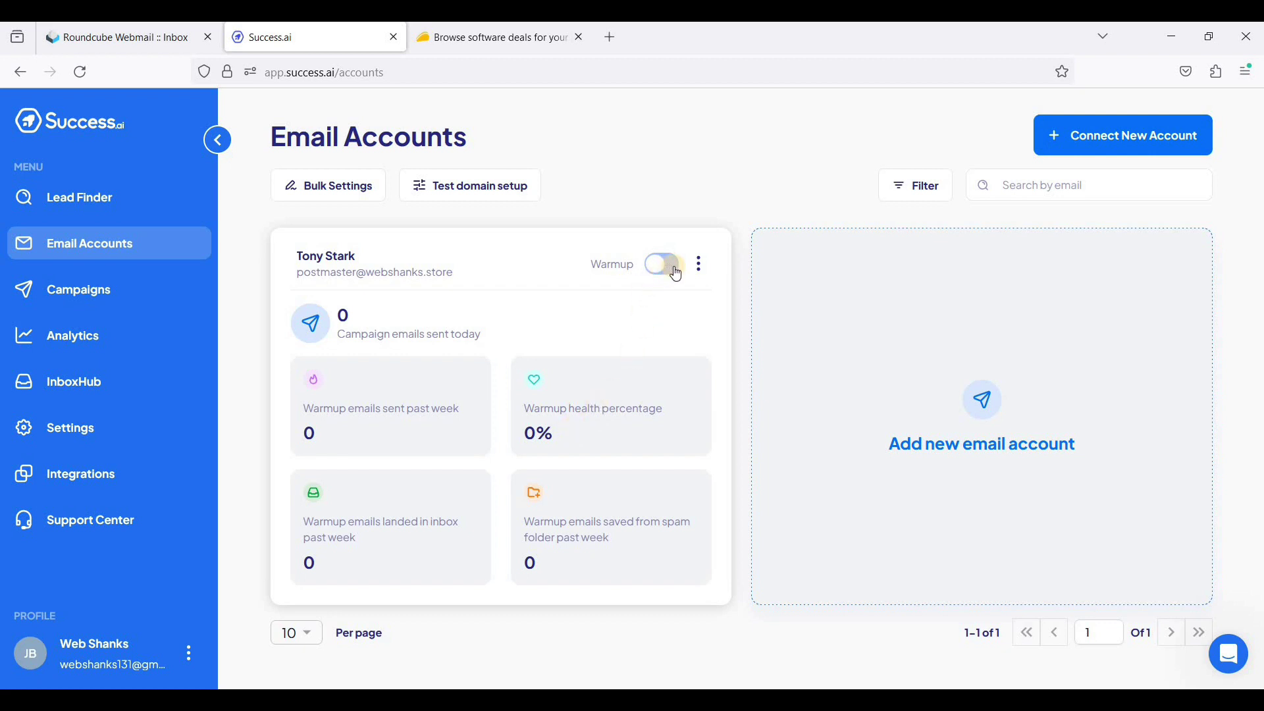
- Switch on the Warmup toggle on the first mailbox's account card
click(677, 274)
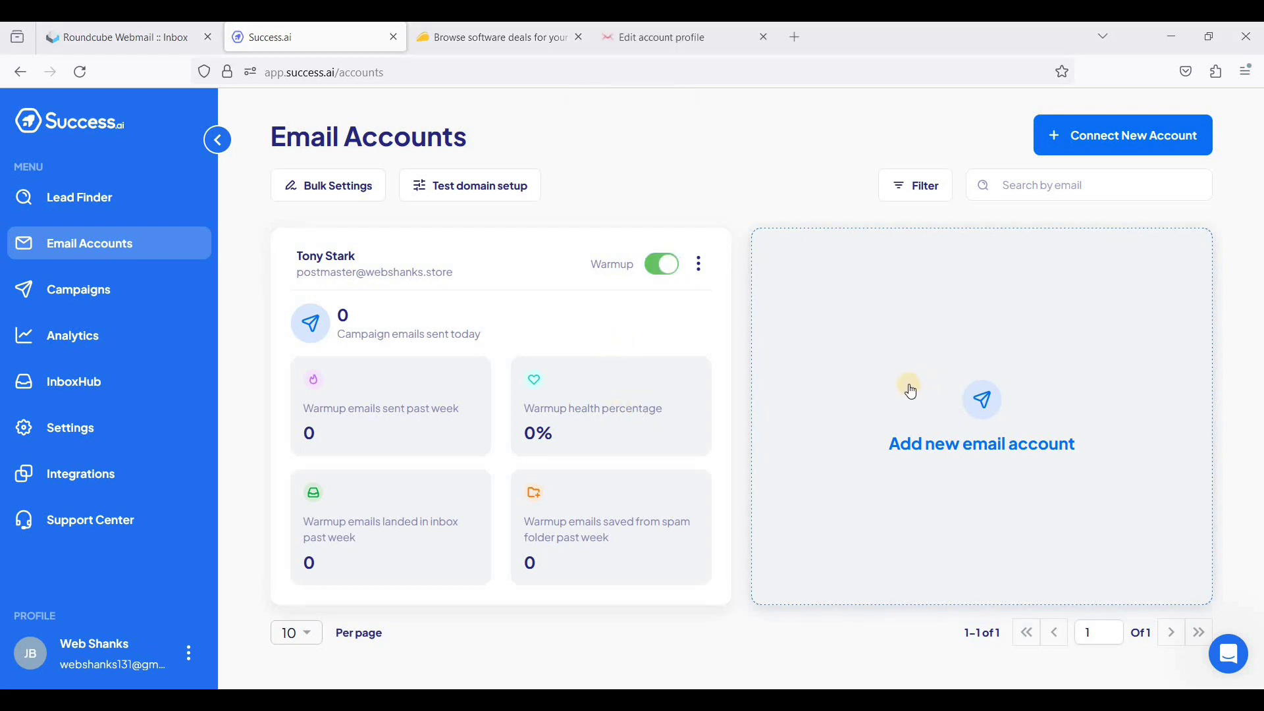
- Add another email account as an individual IMAP/SMTP setup for any email provider
click(973, 445)
click(993, 248)
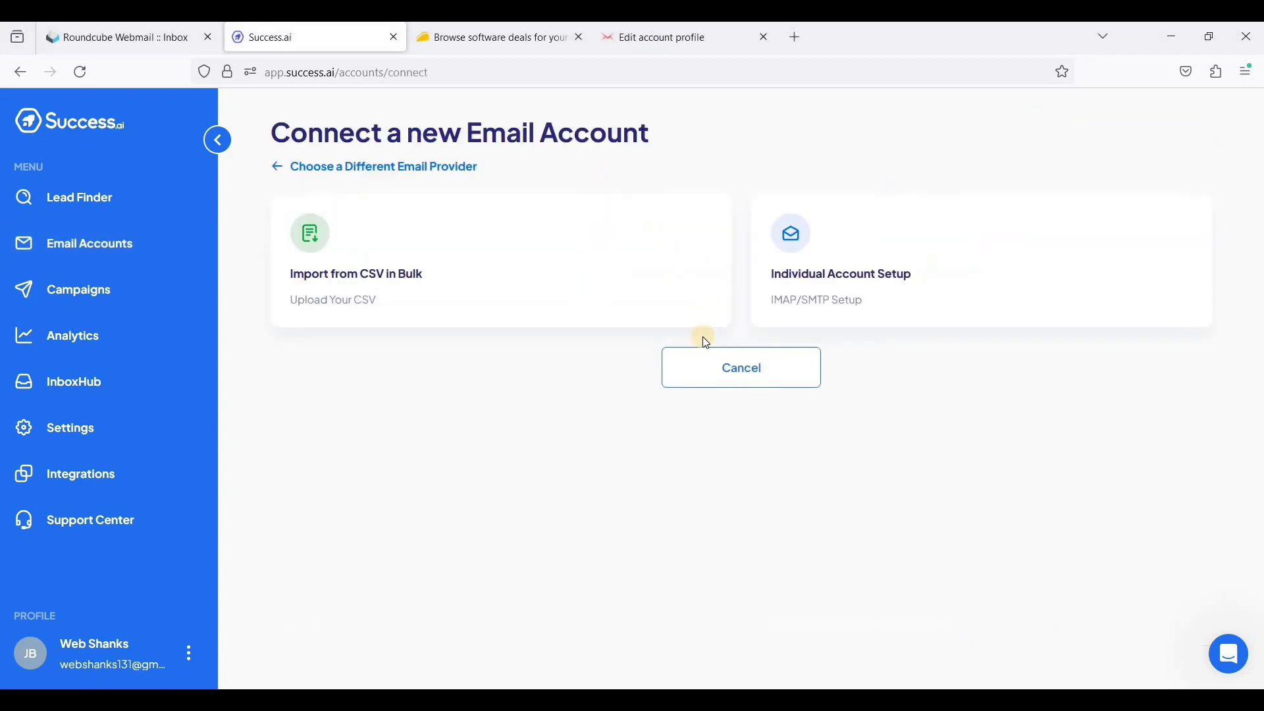
click(810, 307)
- Fill in the sender's first and last name and the webshanks.store contact address, then continue to IMAP
click(472, 330)
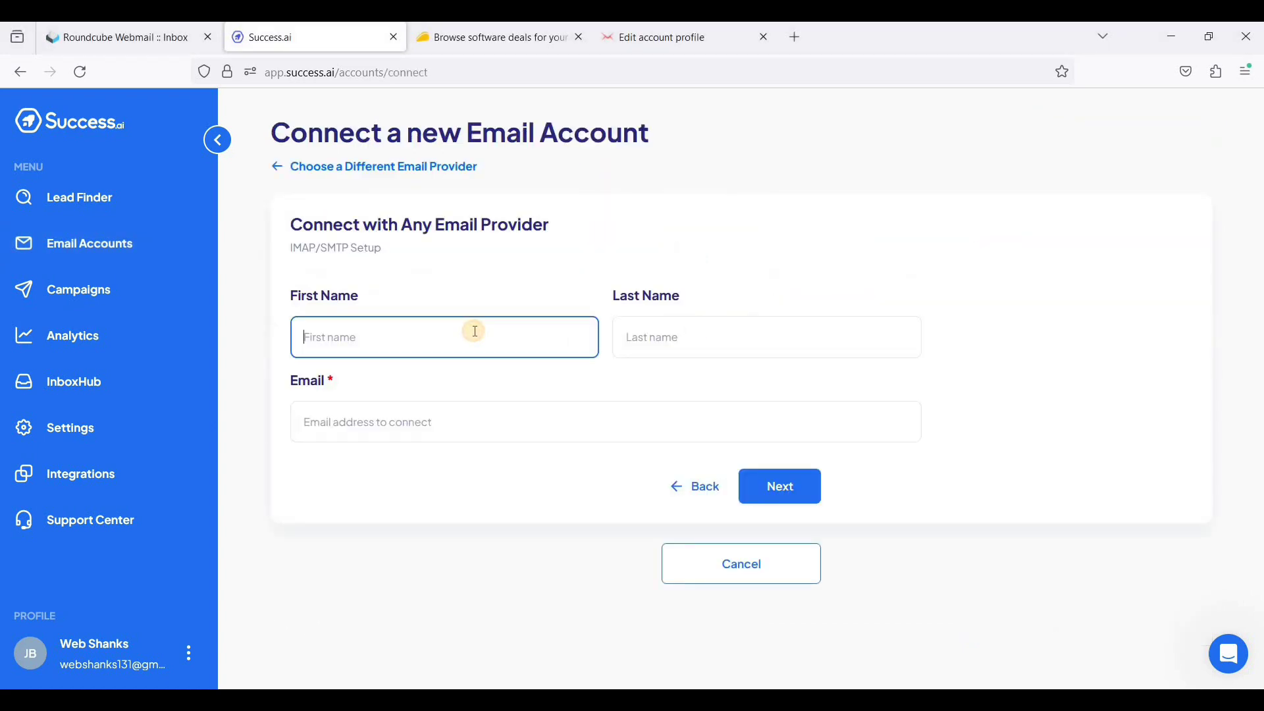
text(Bruce)
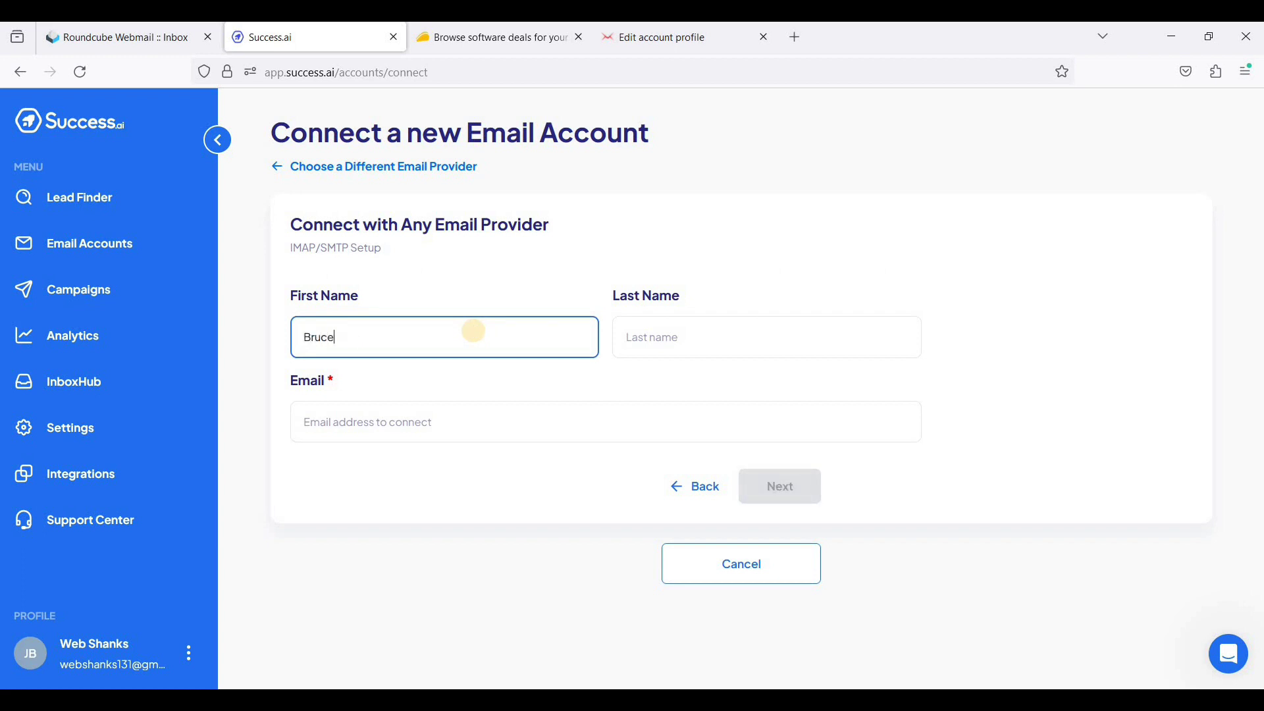
key(Tab)
text(Wa)
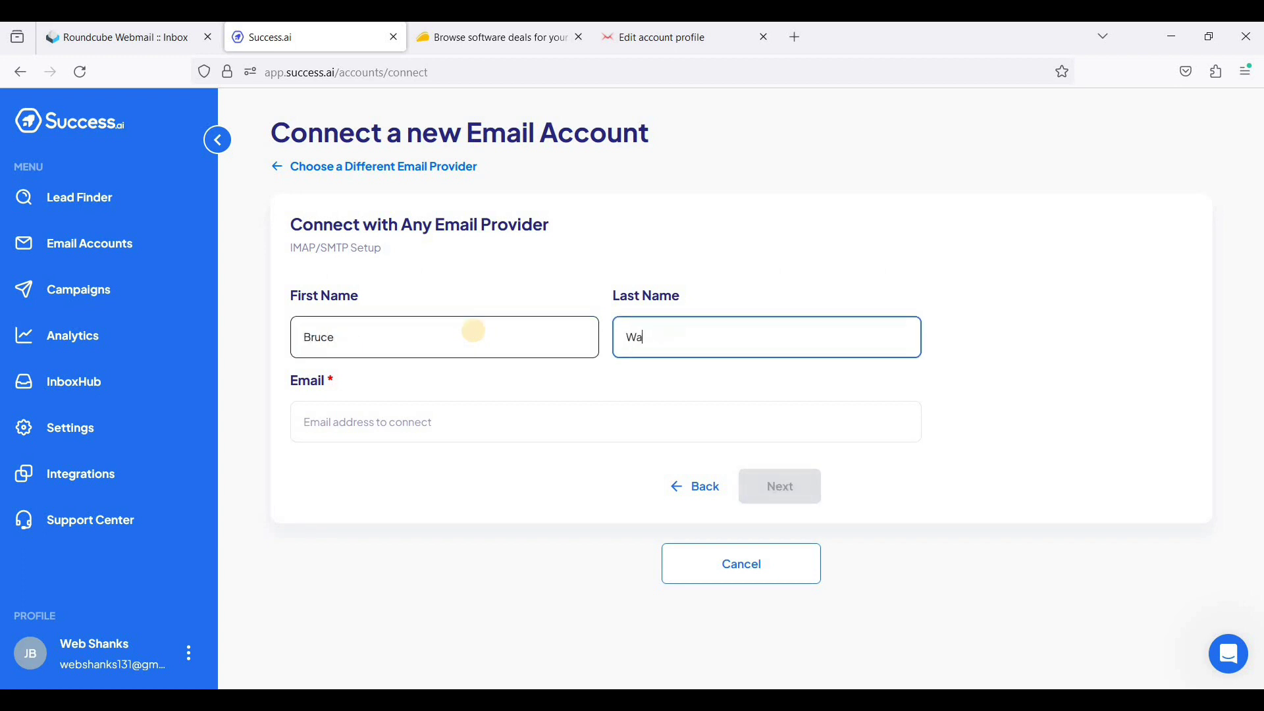
text(yne)
click(349, 425)
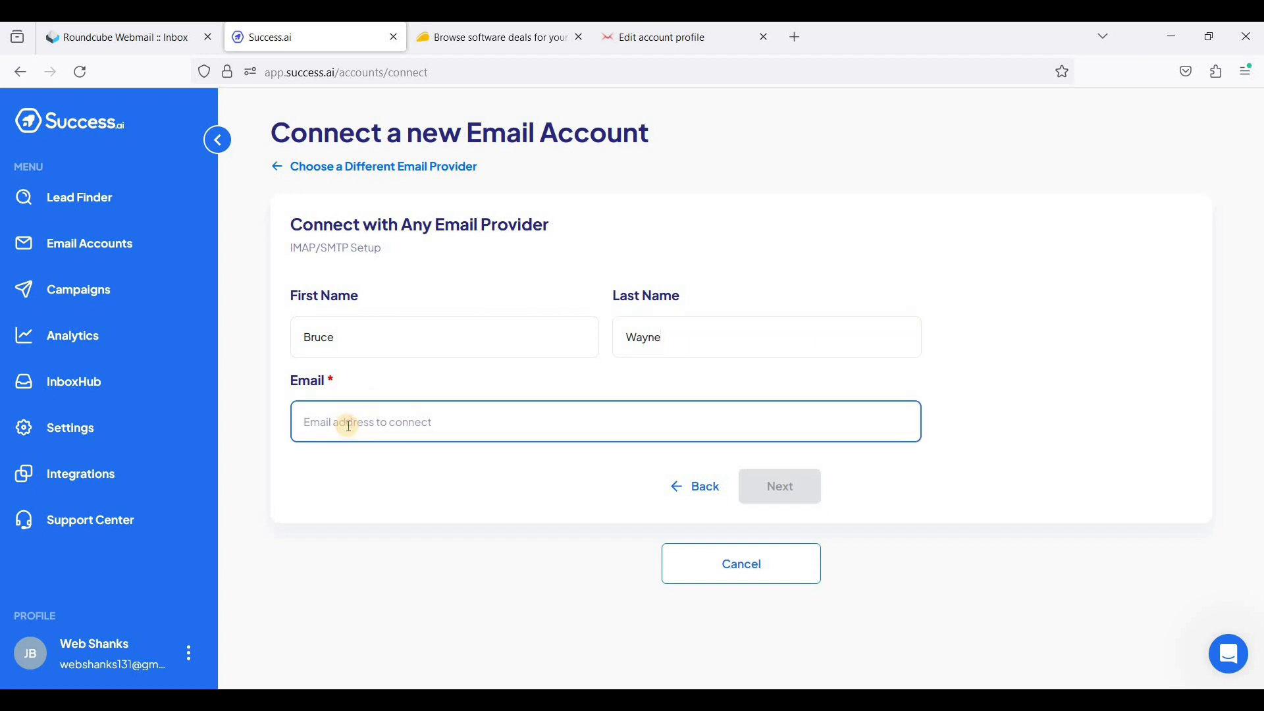
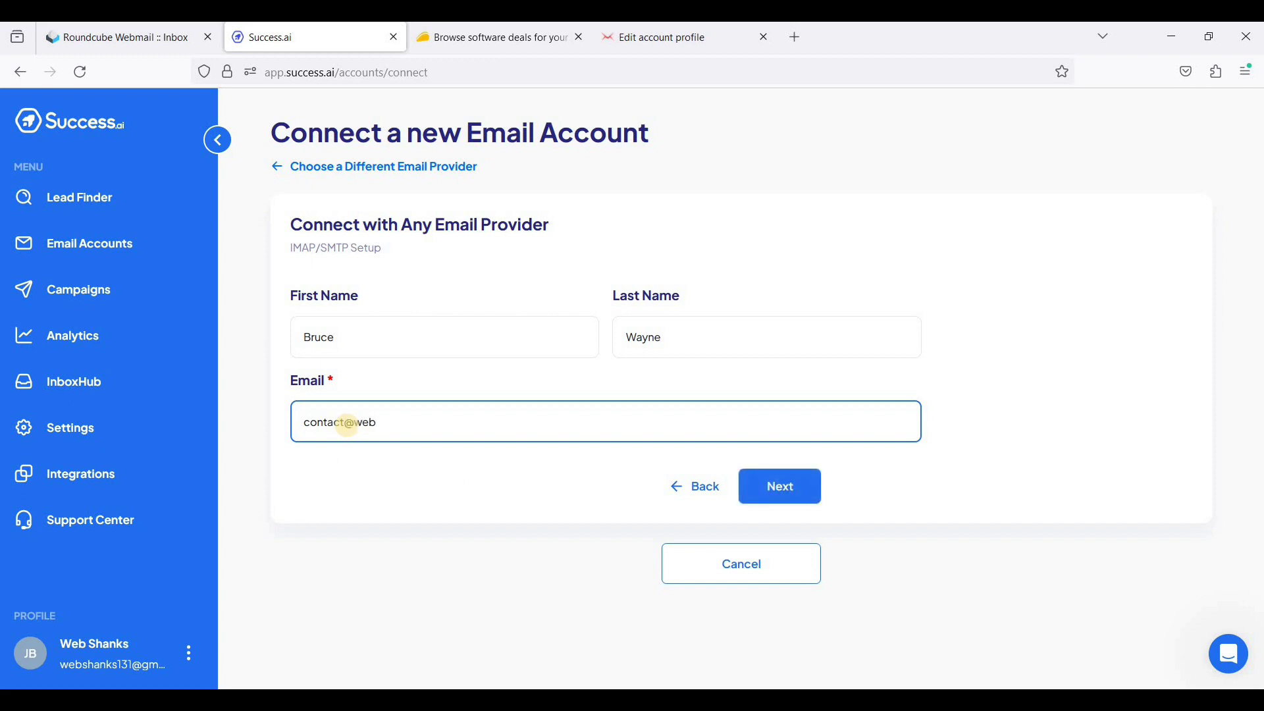
click(794, 477)
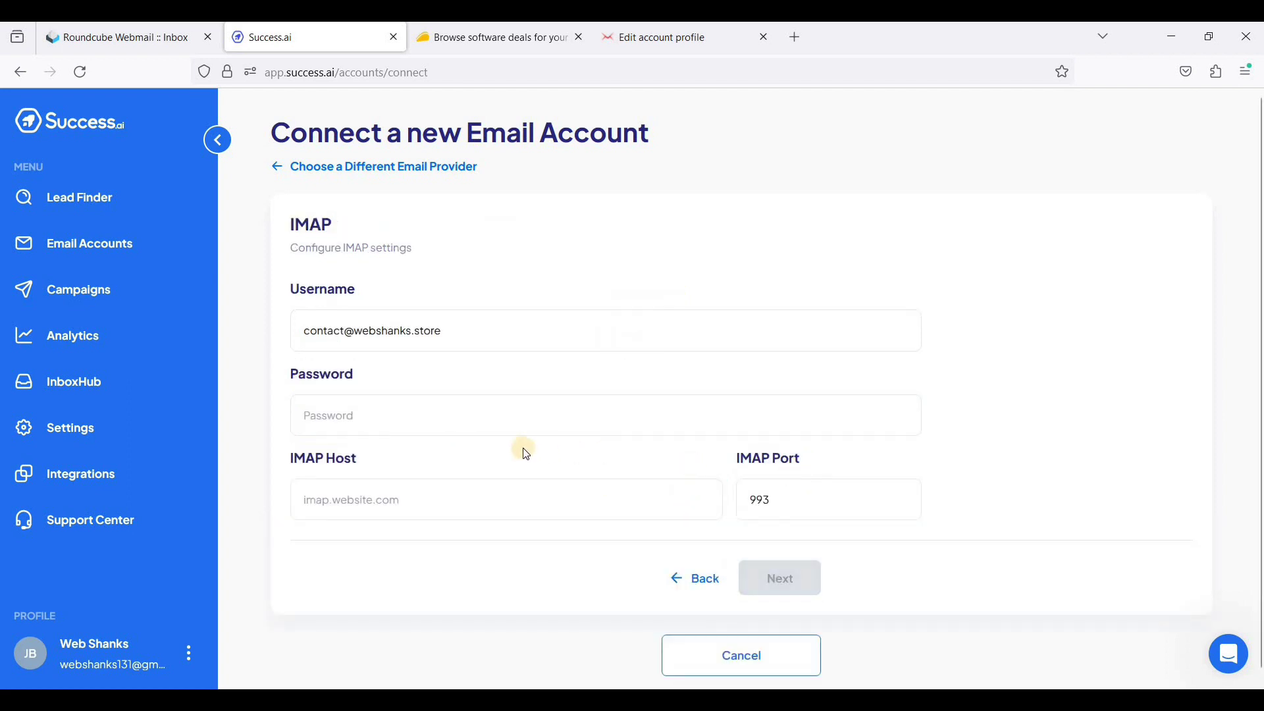
- Enter the second mailbox's IMAP password and host mail.webshanks.store on port 993, then run the connection test
click(425, 424)
click(395, 488)
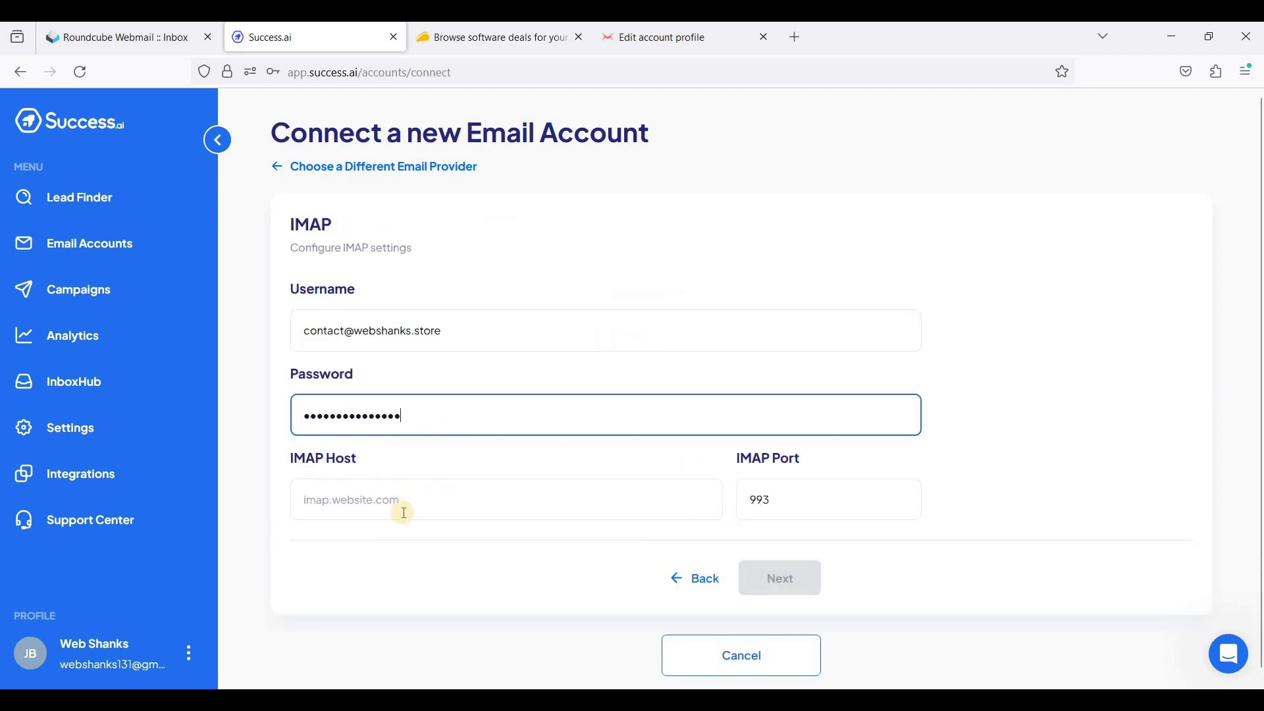
click(403, 507)
click(409, 428)
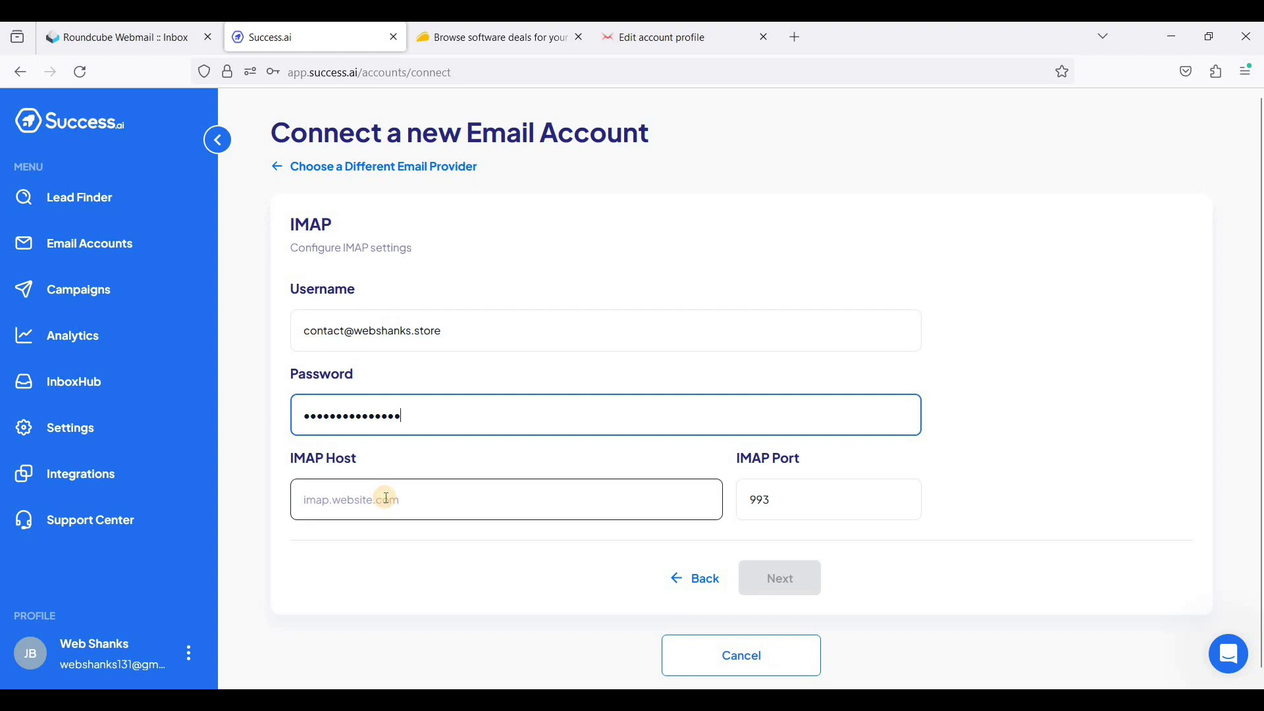
click(386, 498)
text(mail)
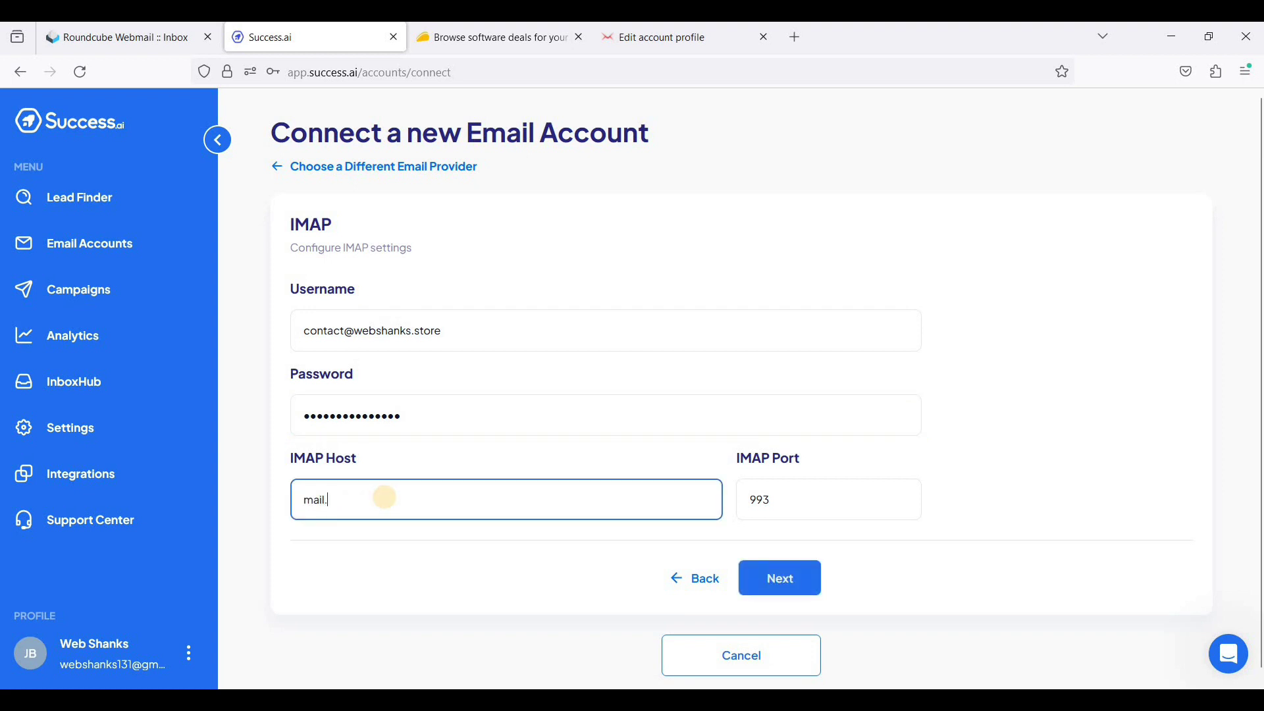
text(.webshanks.store)
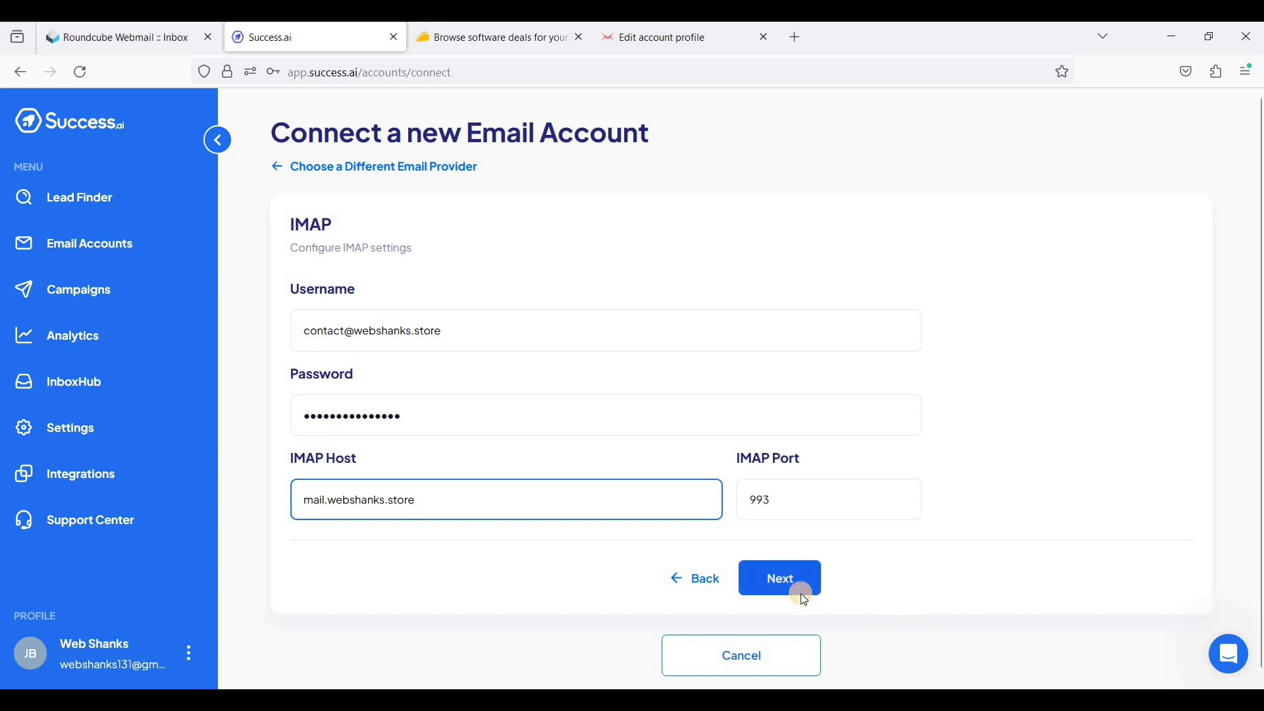
click(801, 593)
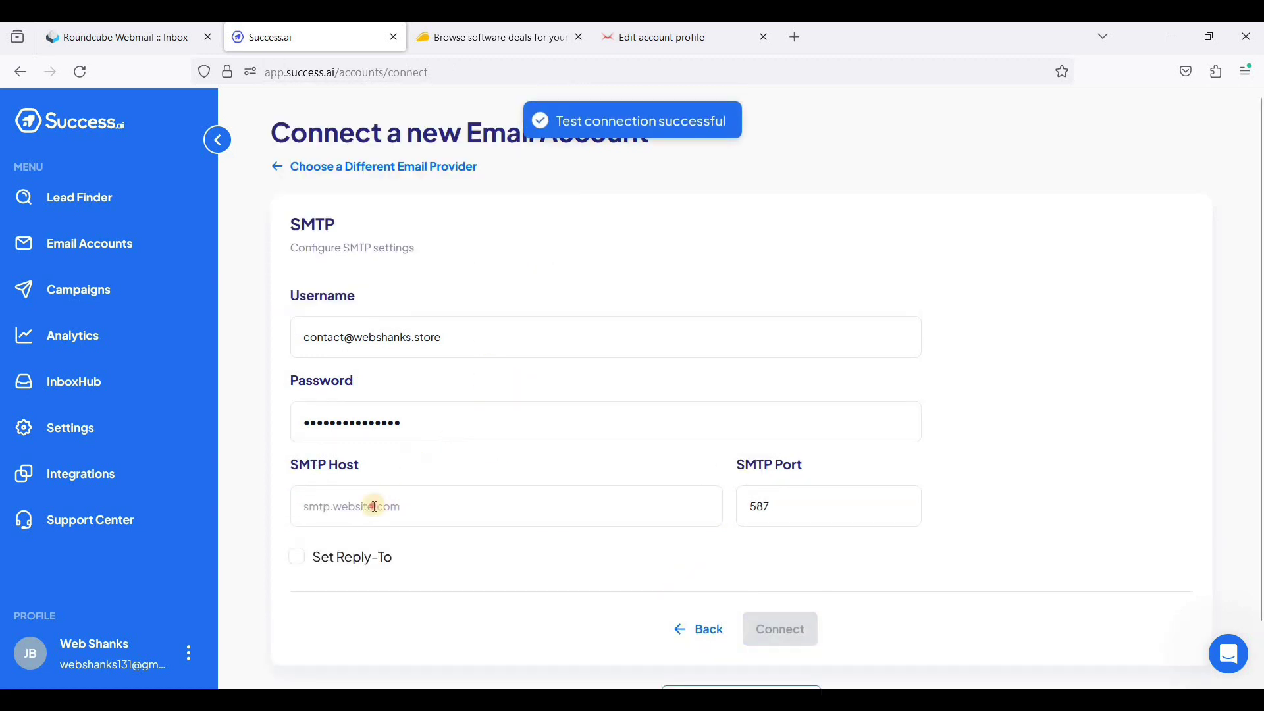
- Set the SMTP host to mail.webshanks.store on port 587, fixing the typo, and connect the mailbox
click(374, 506)
text(mail.)
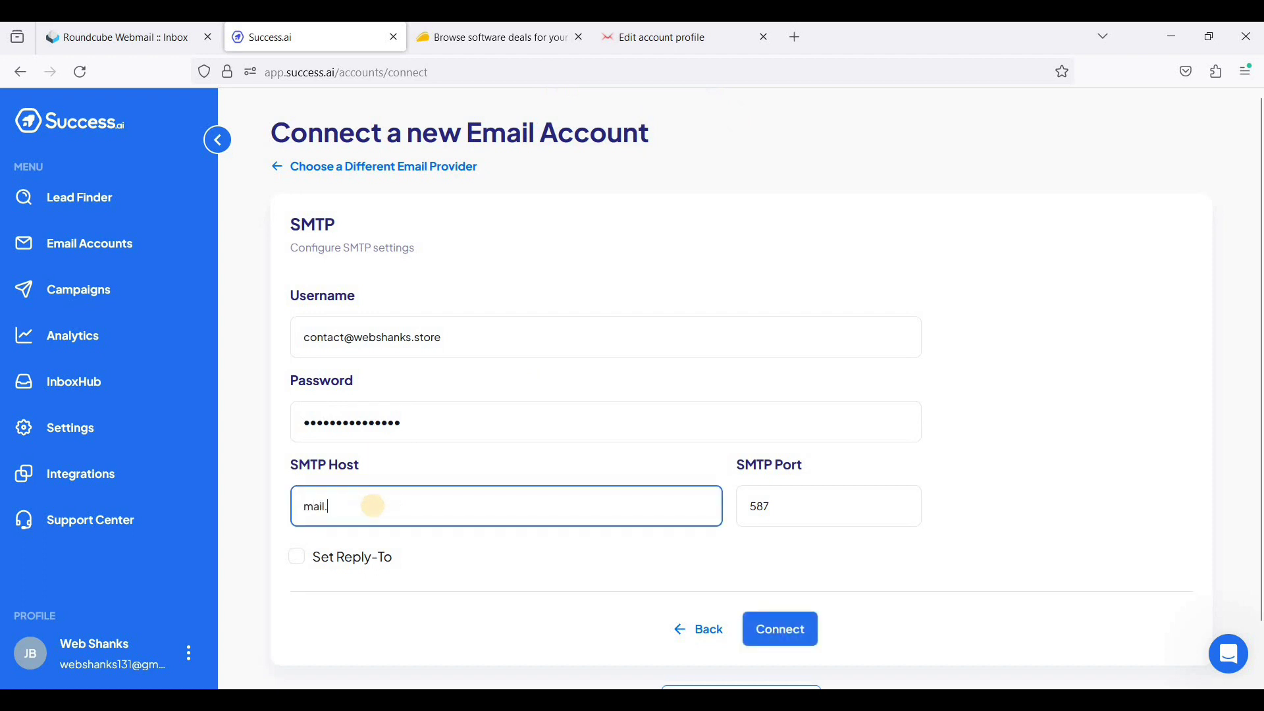
text(wesba)
key(BackSpace)
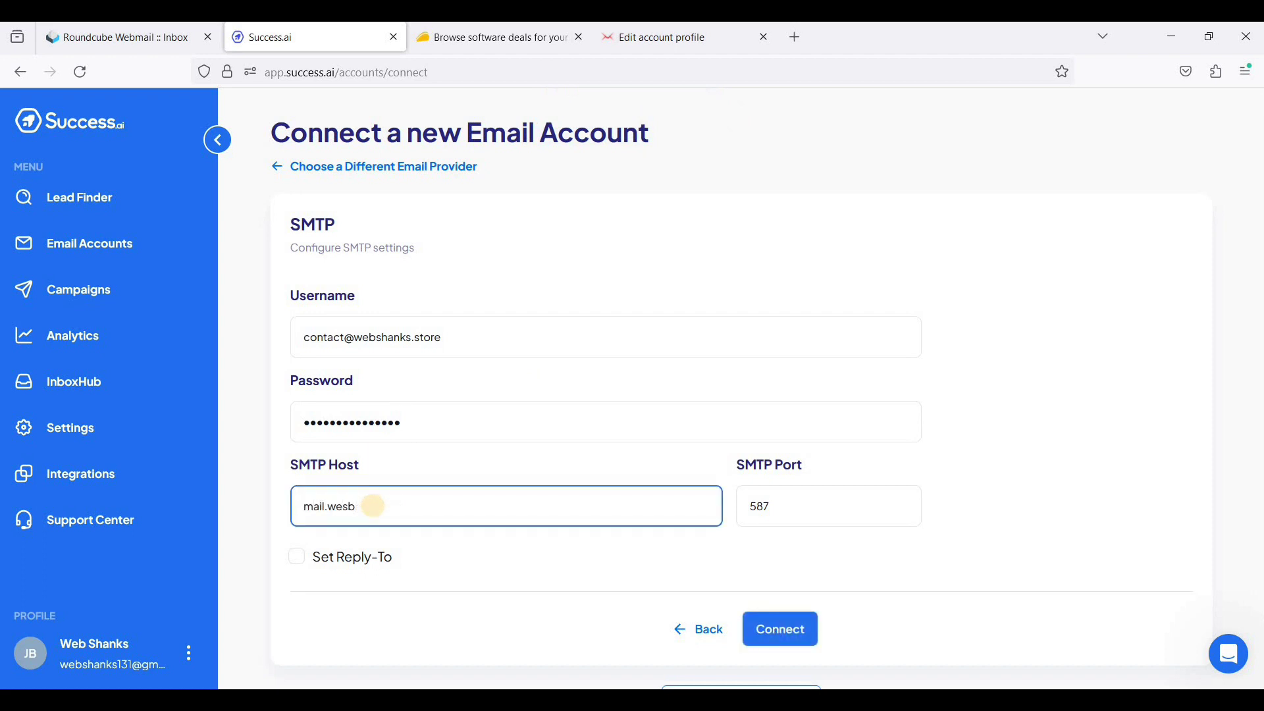
text(a)
key(BackSpace)
key(BackSpace)
key(BackSpace)
text(bshanks.store)
click(776, 627)
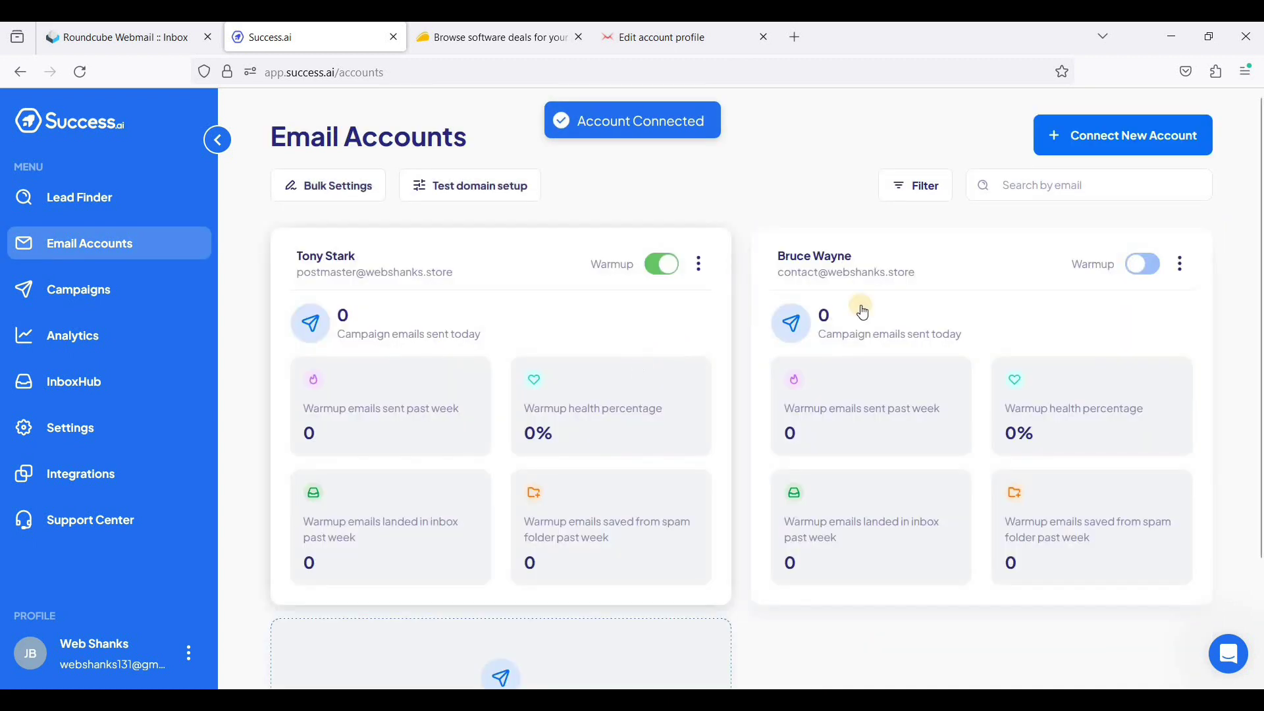
- Switch on Warmup for the second account card on the Email Accounts page
click(1131, 267)
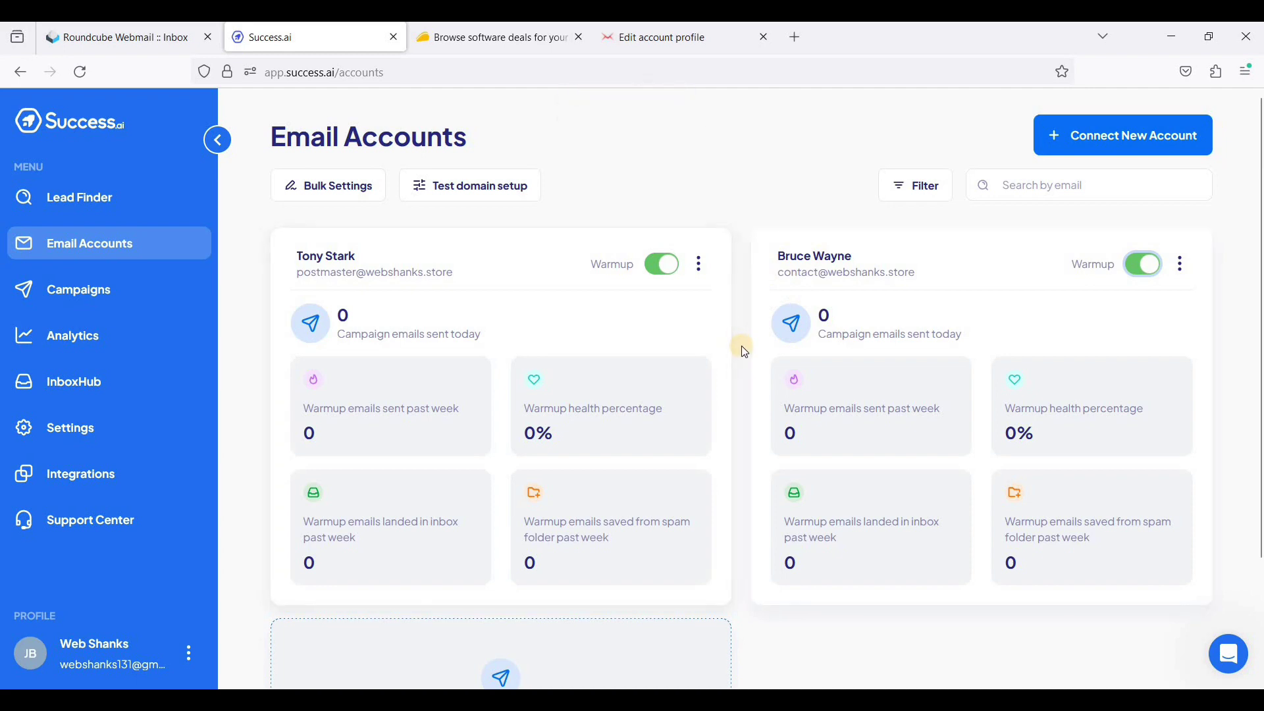
scroll(741, 384, down, 3)
scroll(741, 386, up, 3)
- View the empty Campaigns page, then go to Lead Finder
click(112, 304)
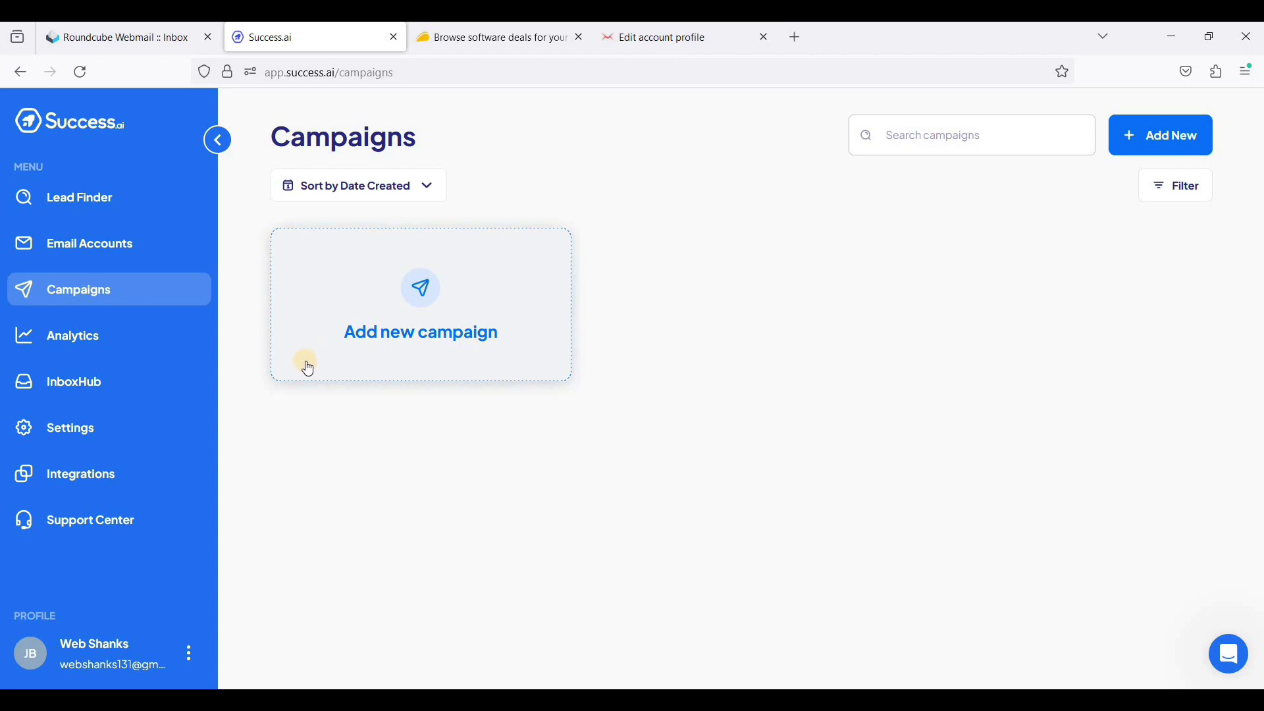
click(112, 210)
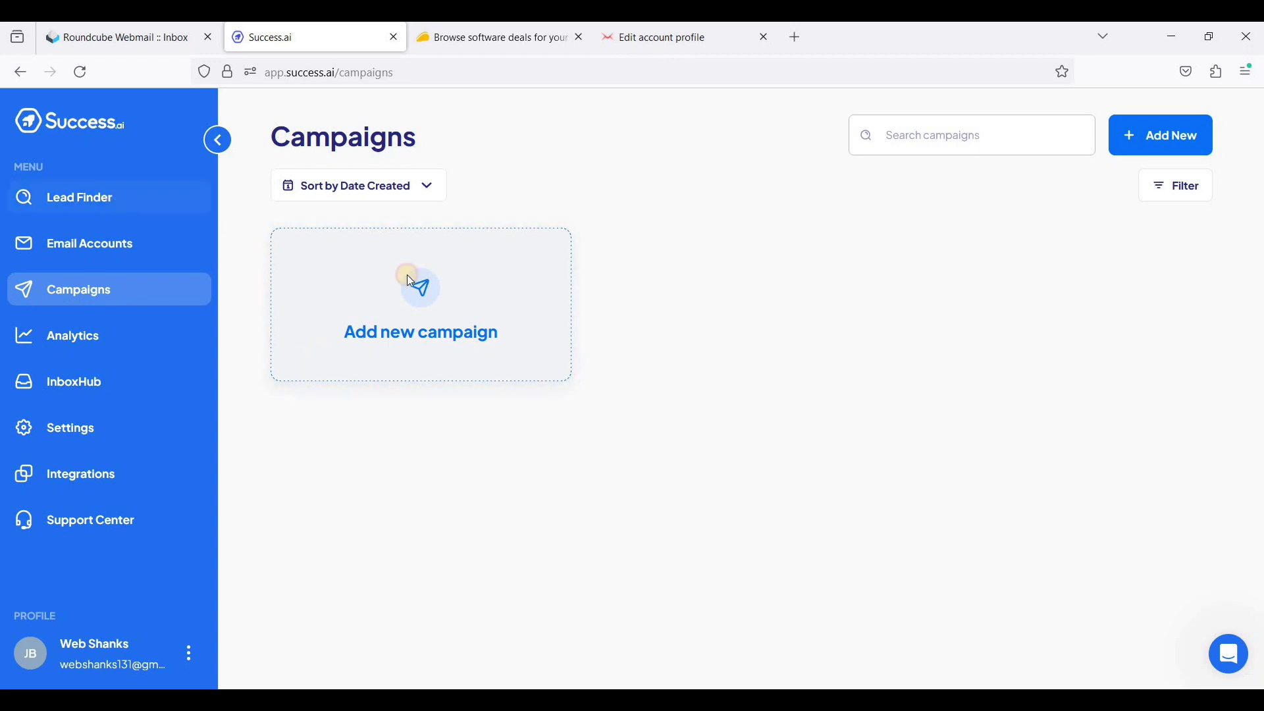